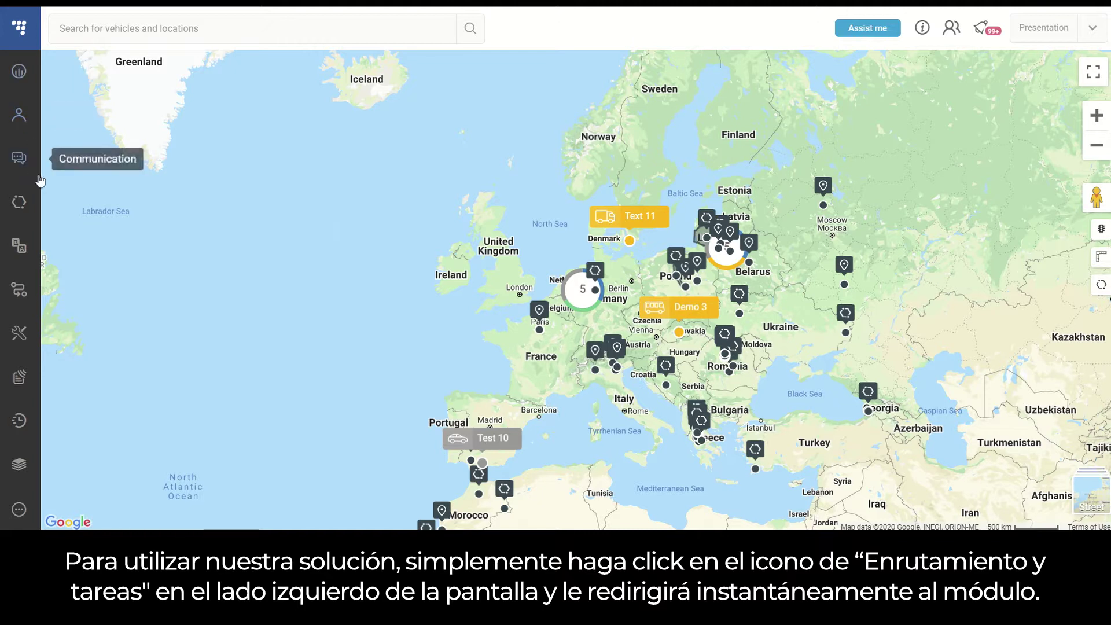
Open the Routing & Tasks module and split its view between the map and the task list
click(24, 292)
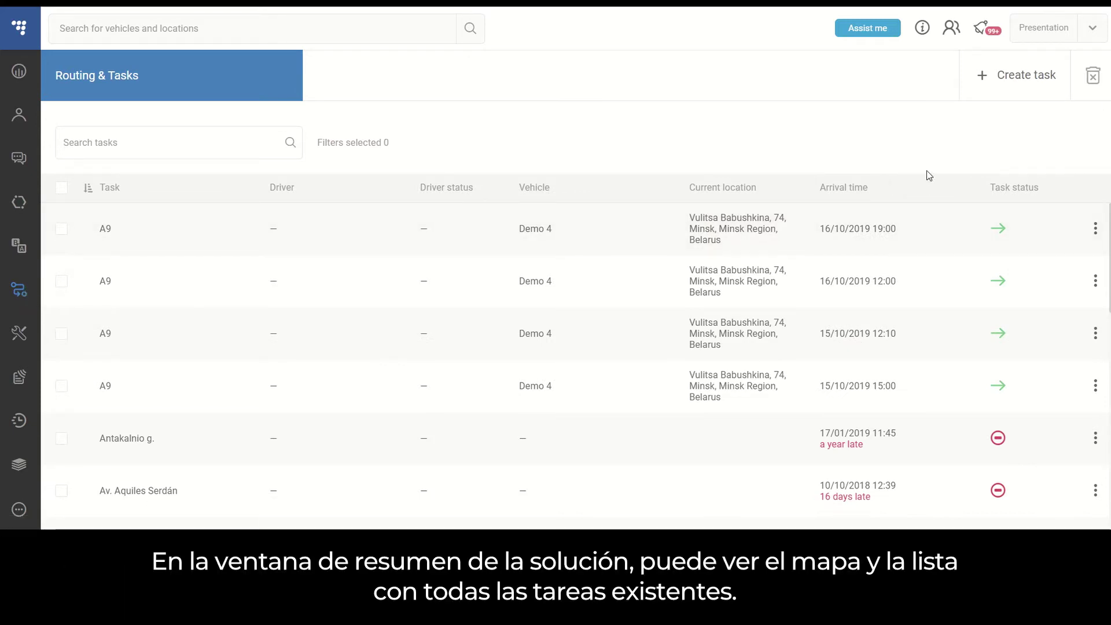
click(890, 102)
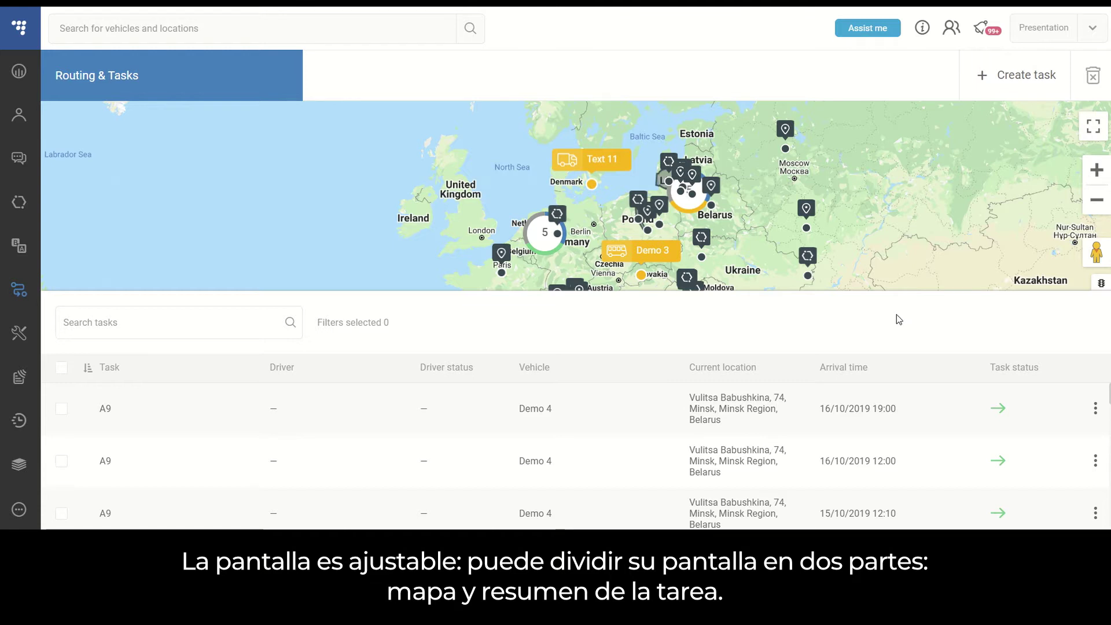
Expand the map over the whole module view and inspect the vehicles and locations across Central and Eastern Europe
mouse_move(915, 290)
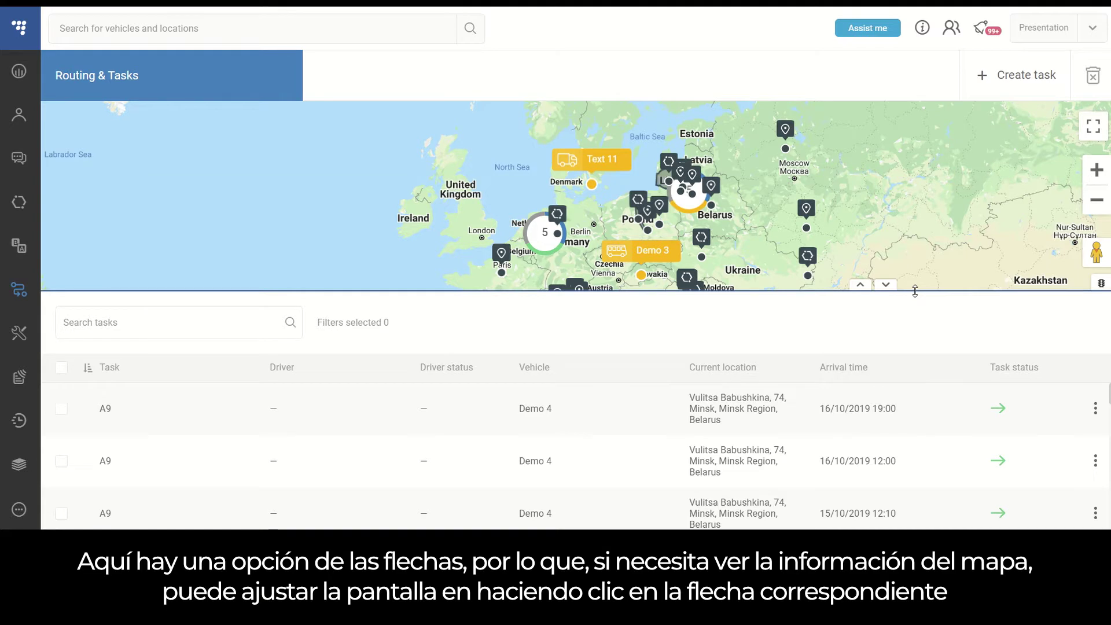
click(885, 285)
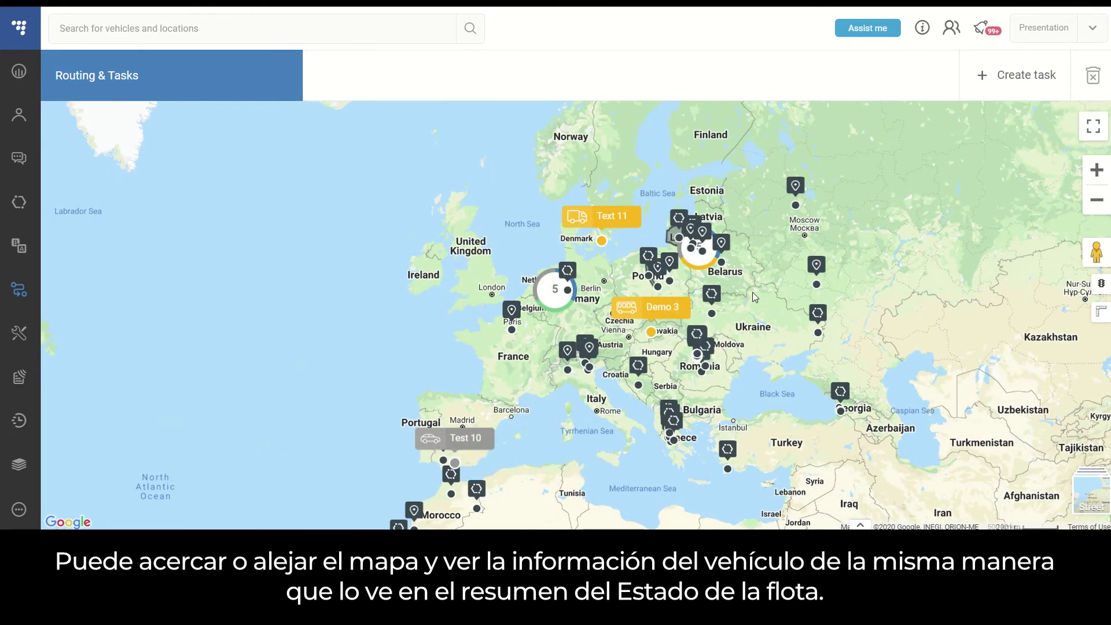
scroll(755, 297, up, 3)
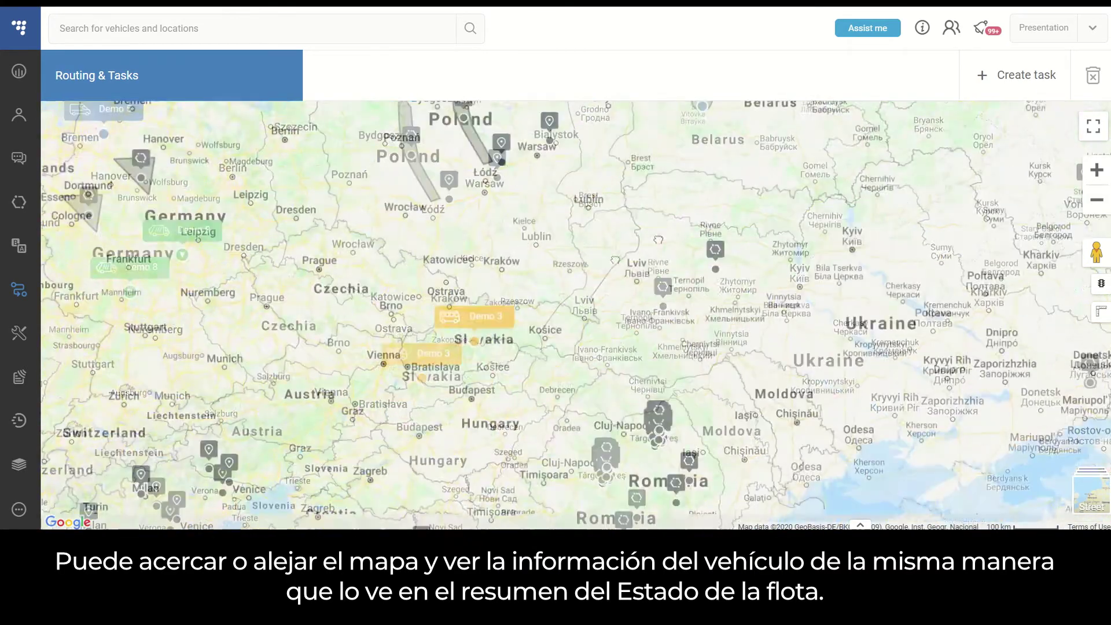
scroll(761, 178, down, 3)
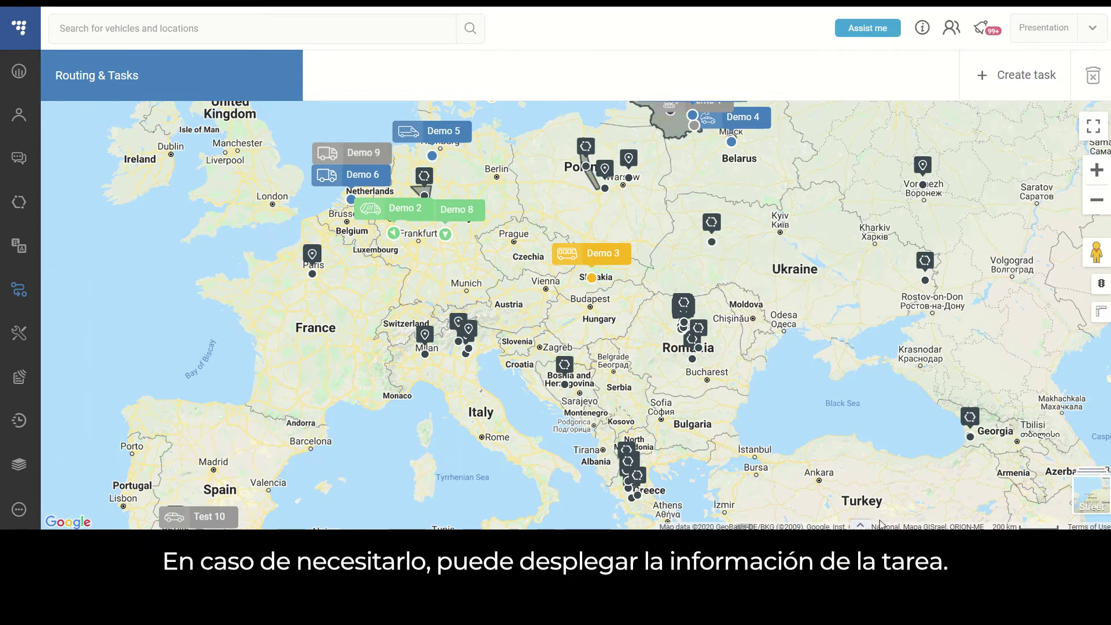
Bring back the task list and expand it over the whole module view, hiding the map
click(861, 525)
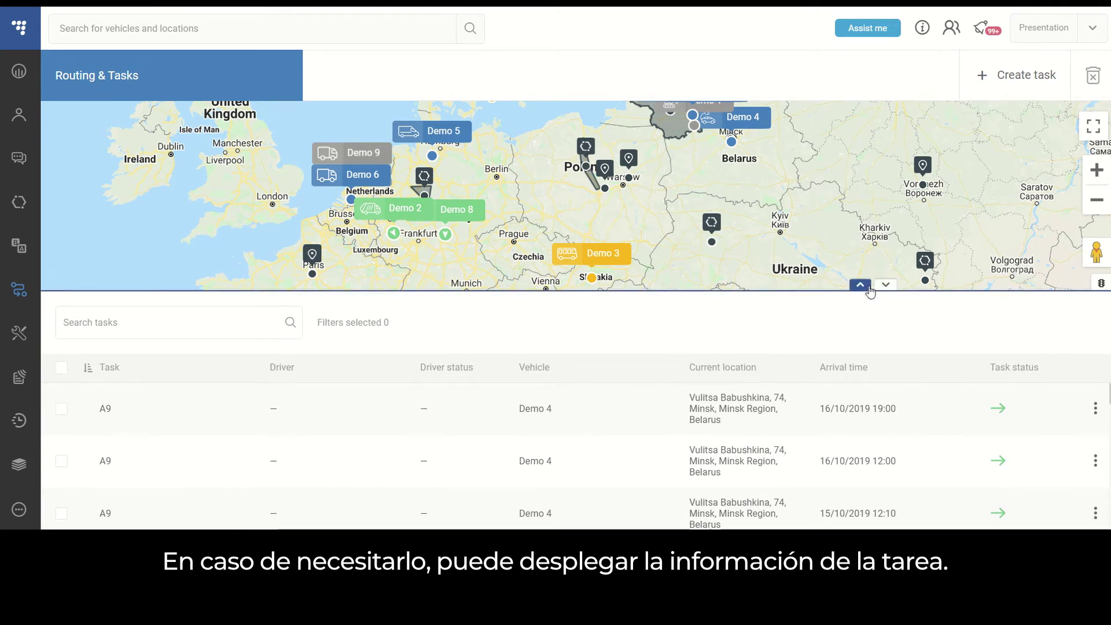
click(860, 285)
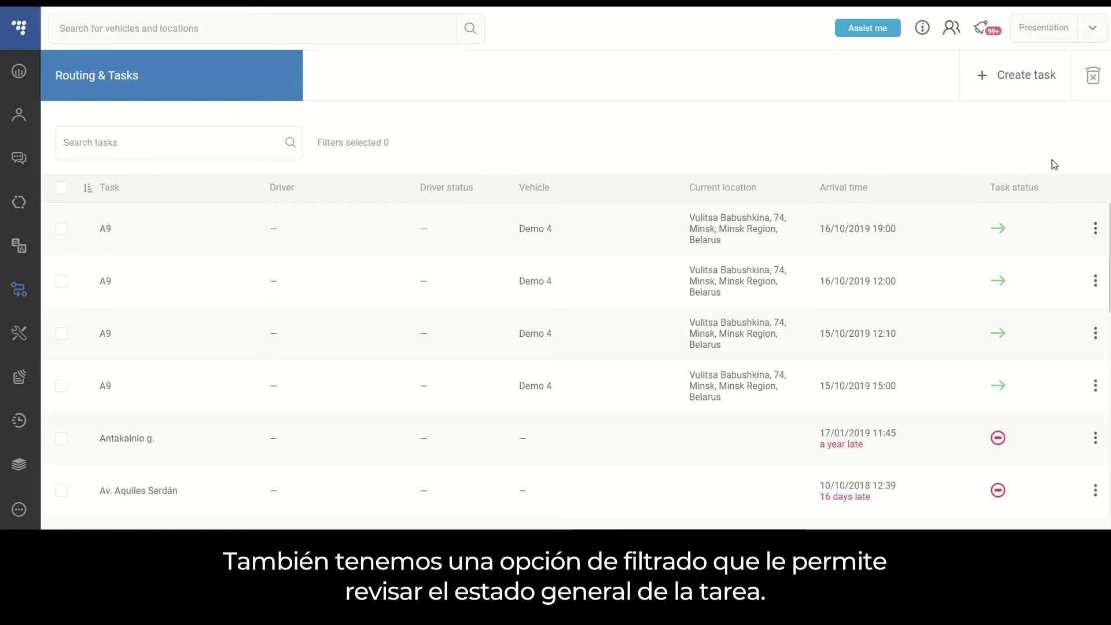
Filter the task list by task status so that only In progress tasks are listed
mouse_move(1045, 190)
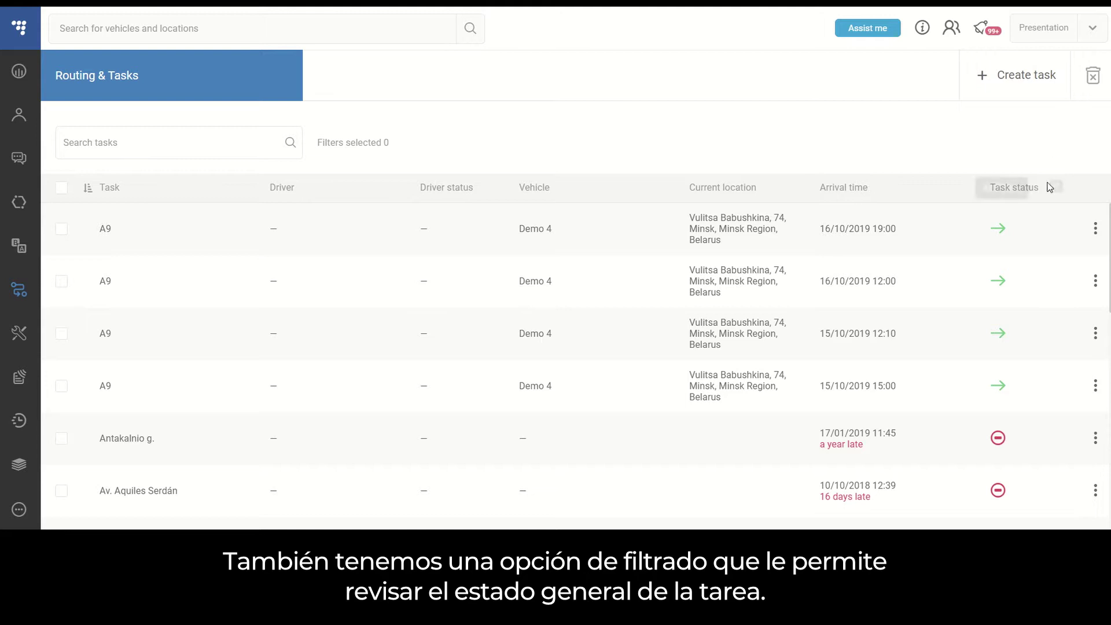
click(1056, 187)
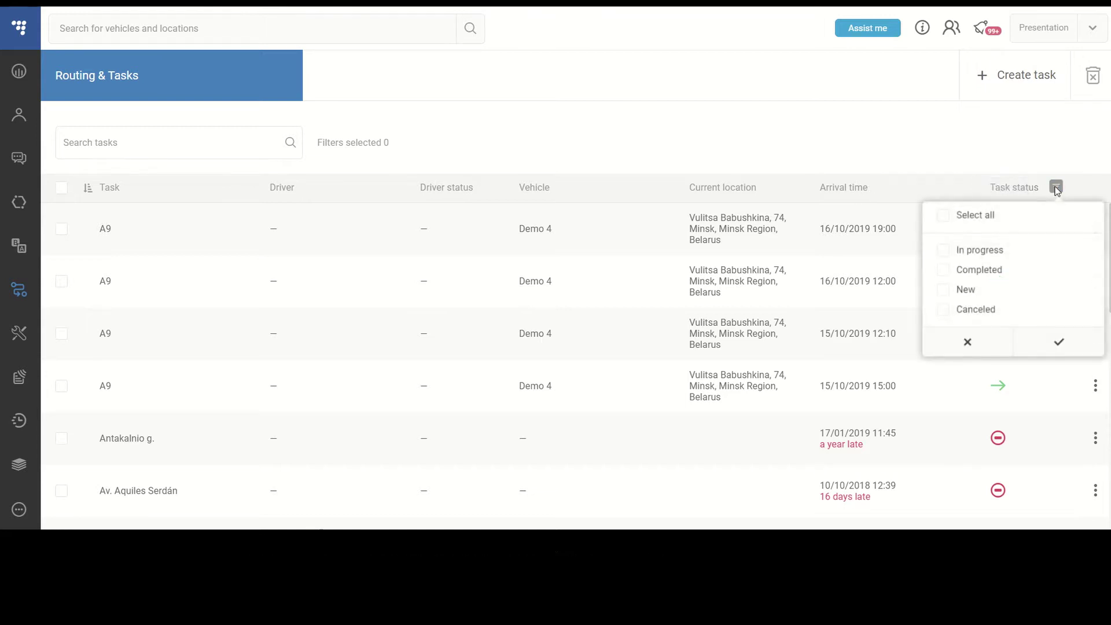
click(943, 250)
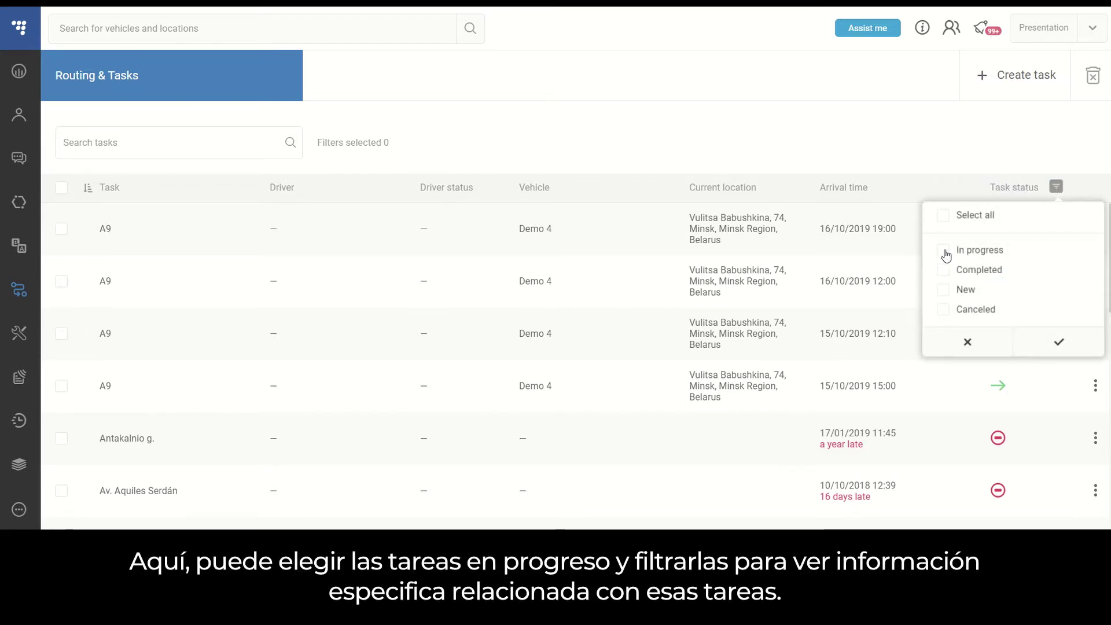
click(1043, 345)
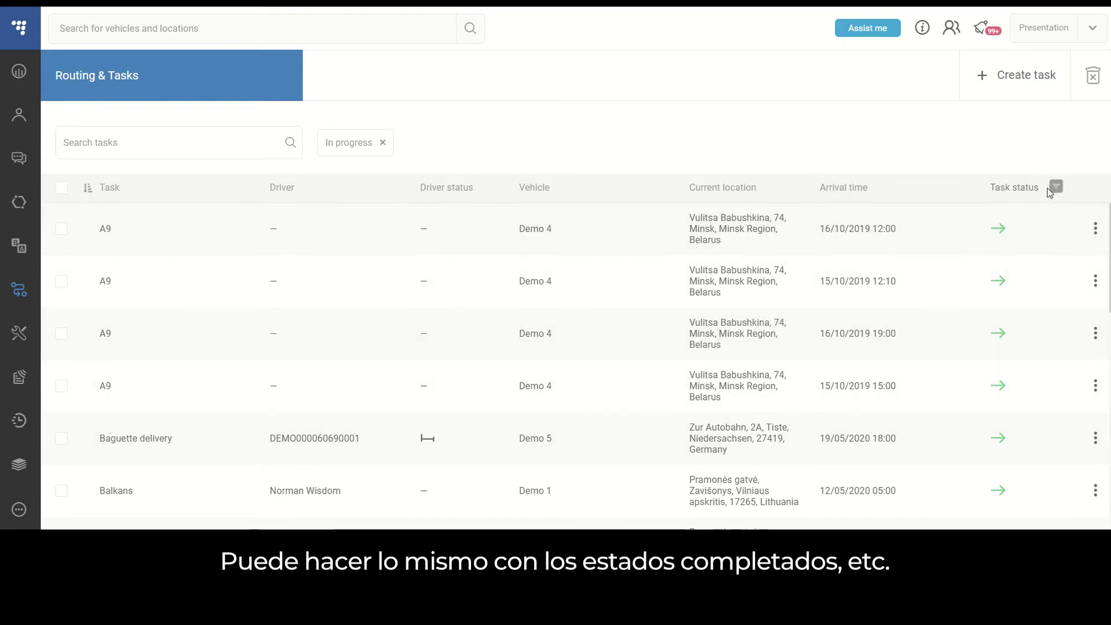
Change the task status filter to include all statuses: In progress, Completed, New and Canceled
click(1056, 188)
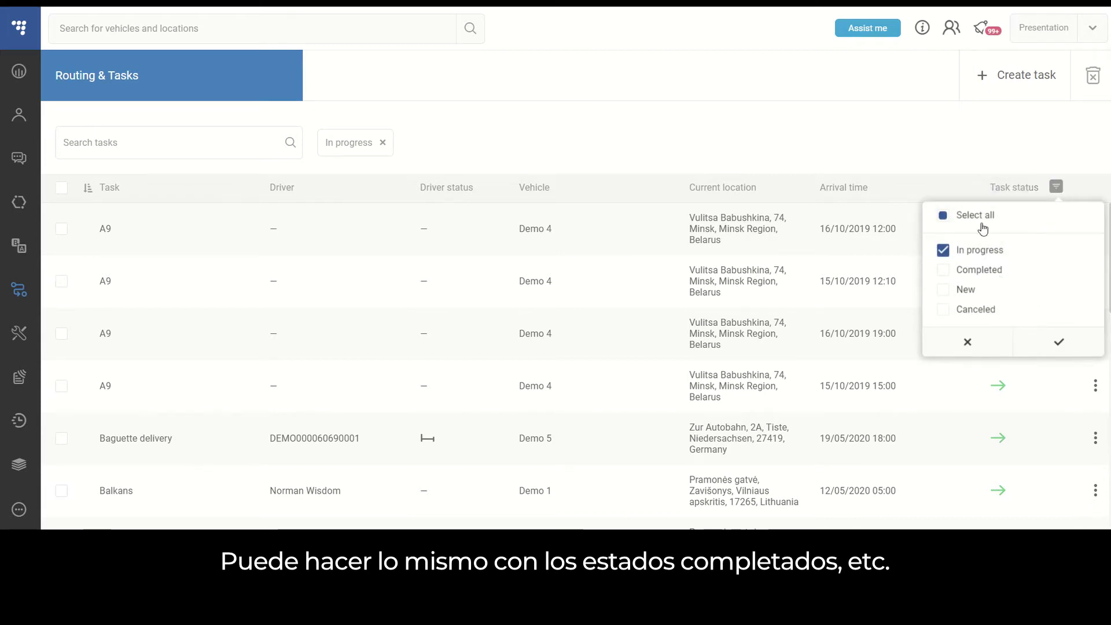
click(943, 215)
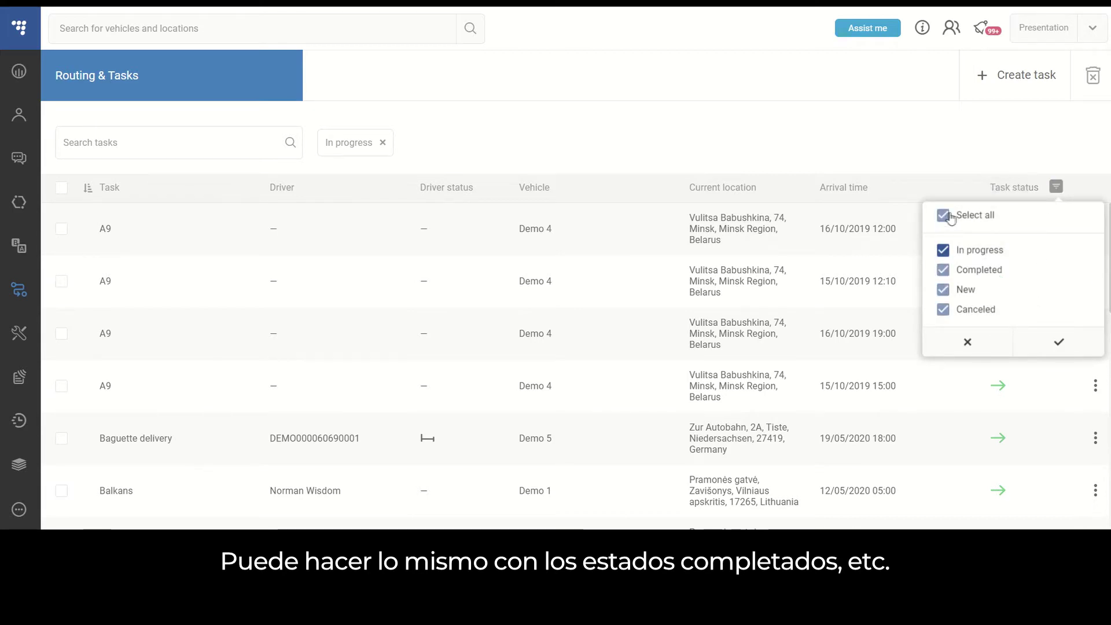
click(1059, 342)
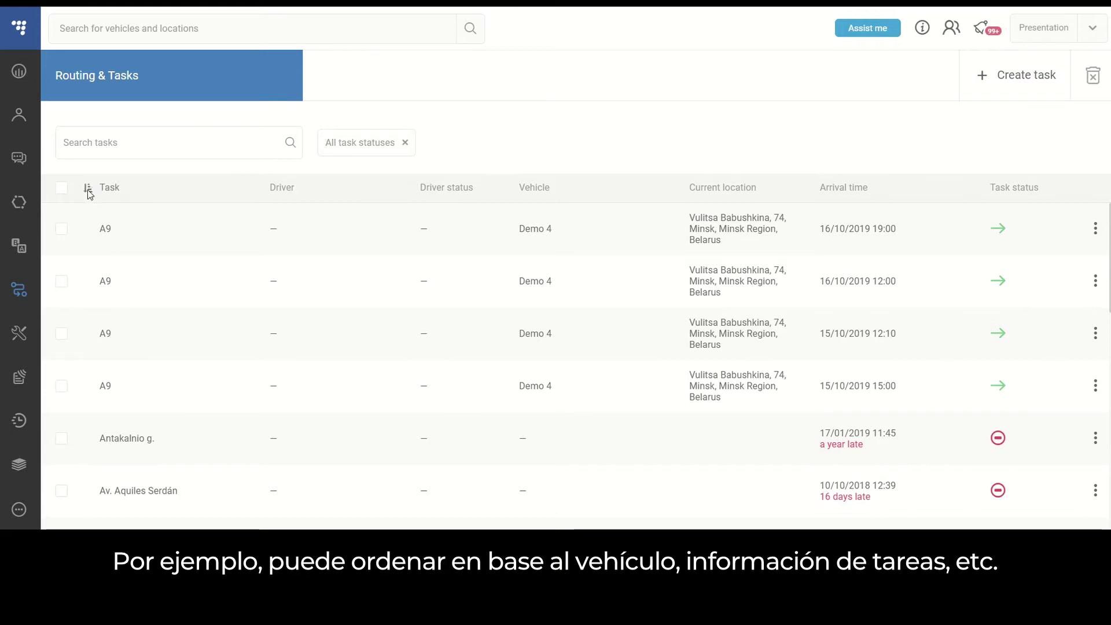
Sort the task list by task name in both directions, and finally by vehicle with the Demo 1 tasks first
click(111, 195)
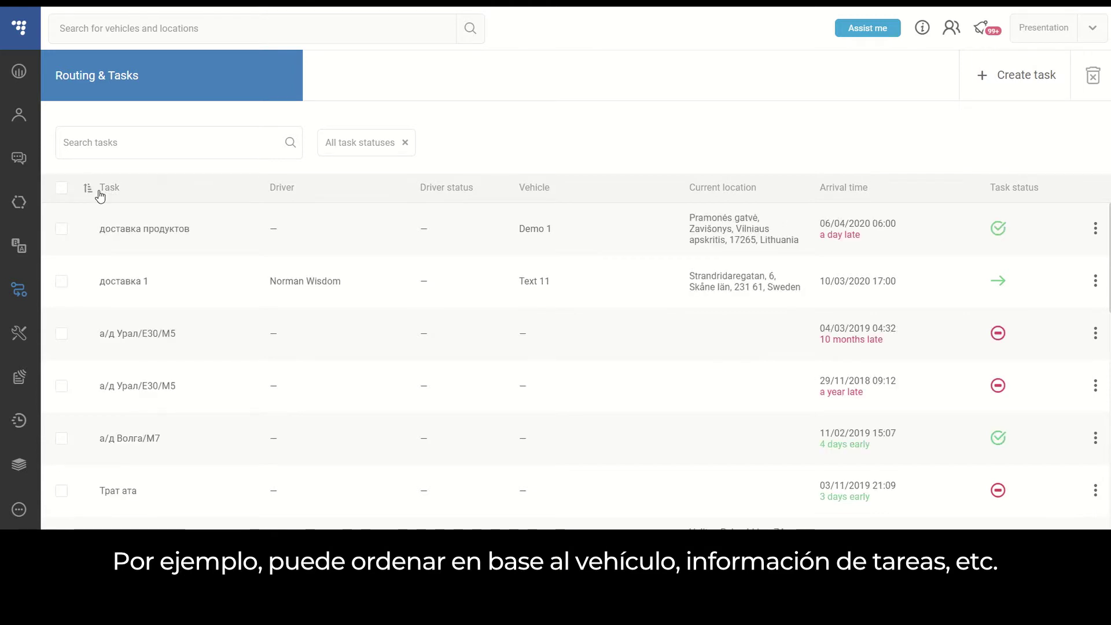
click(108, 194)
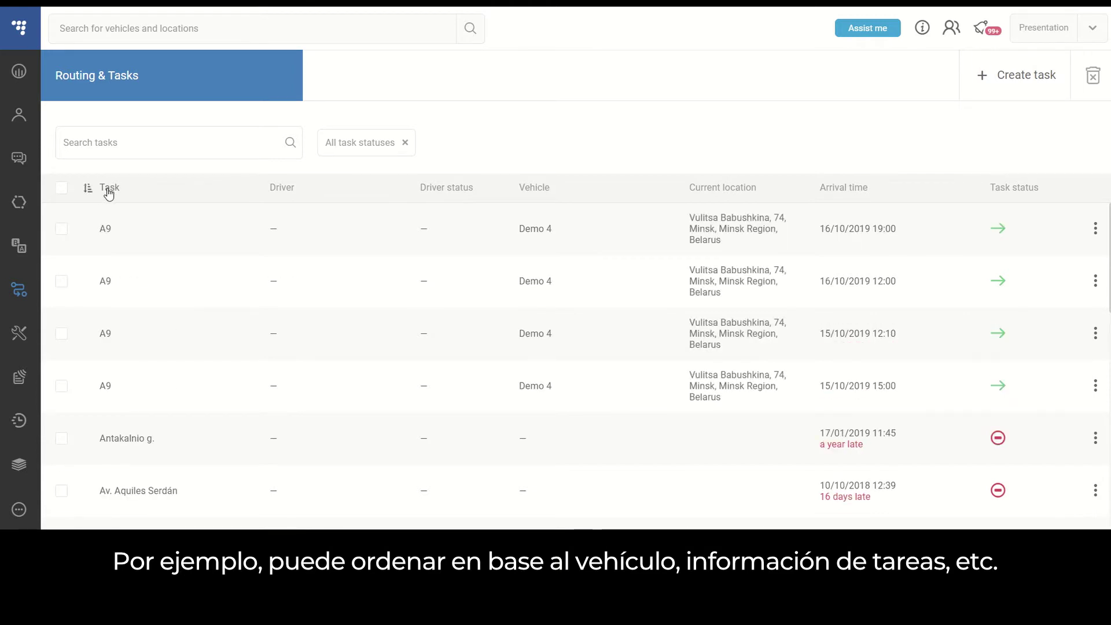
click(536, 191)
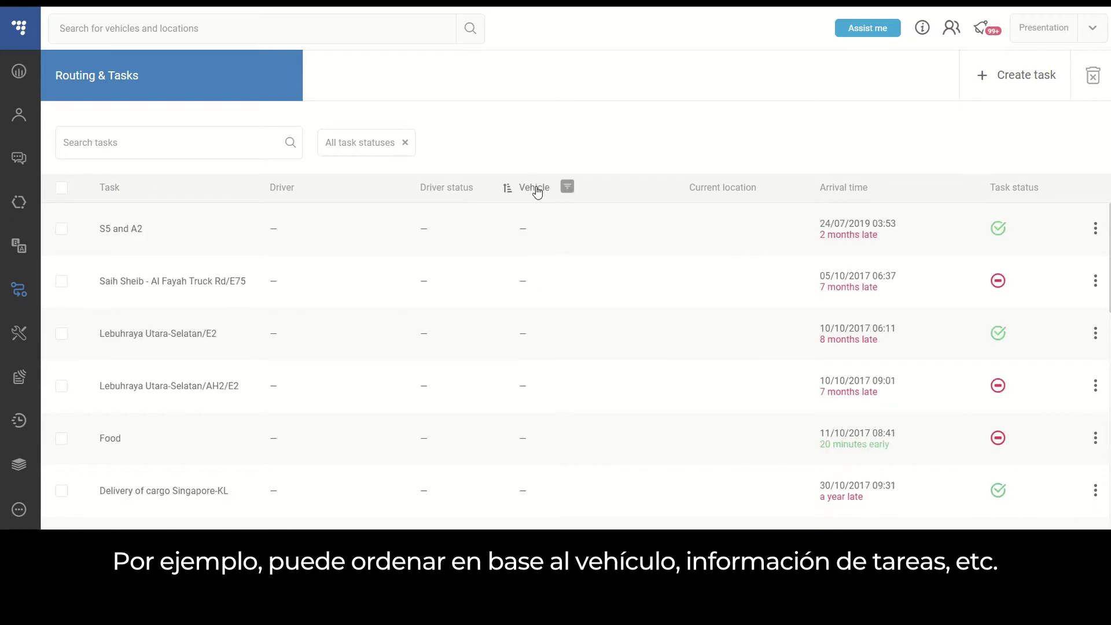
click(537, 191)
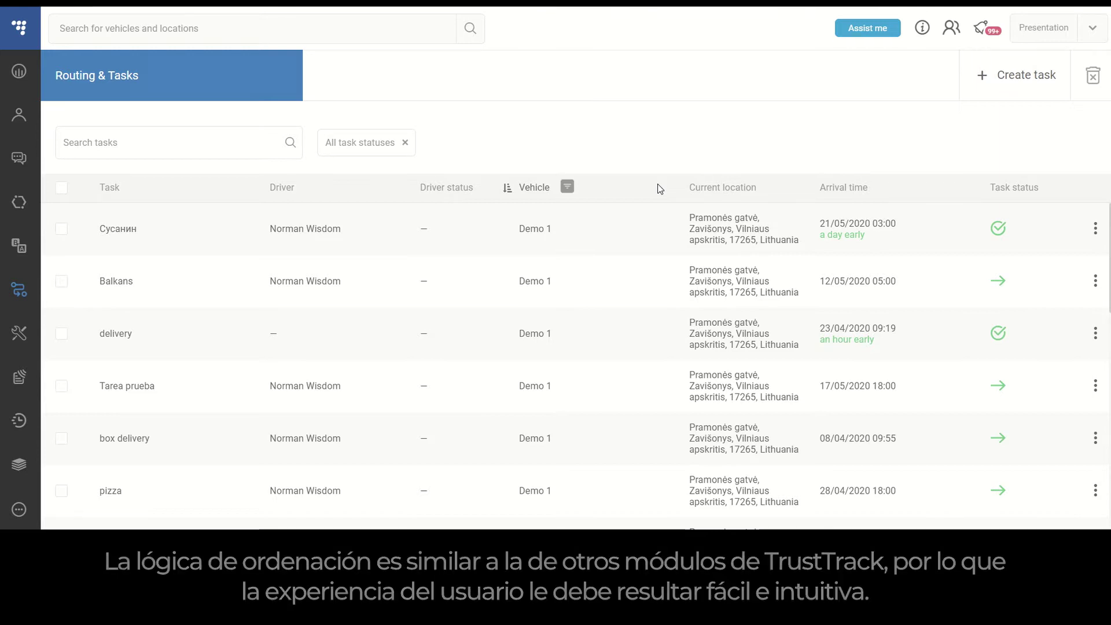
View the task summary of the first task in the list and return to the task overview
click(1095, 232)
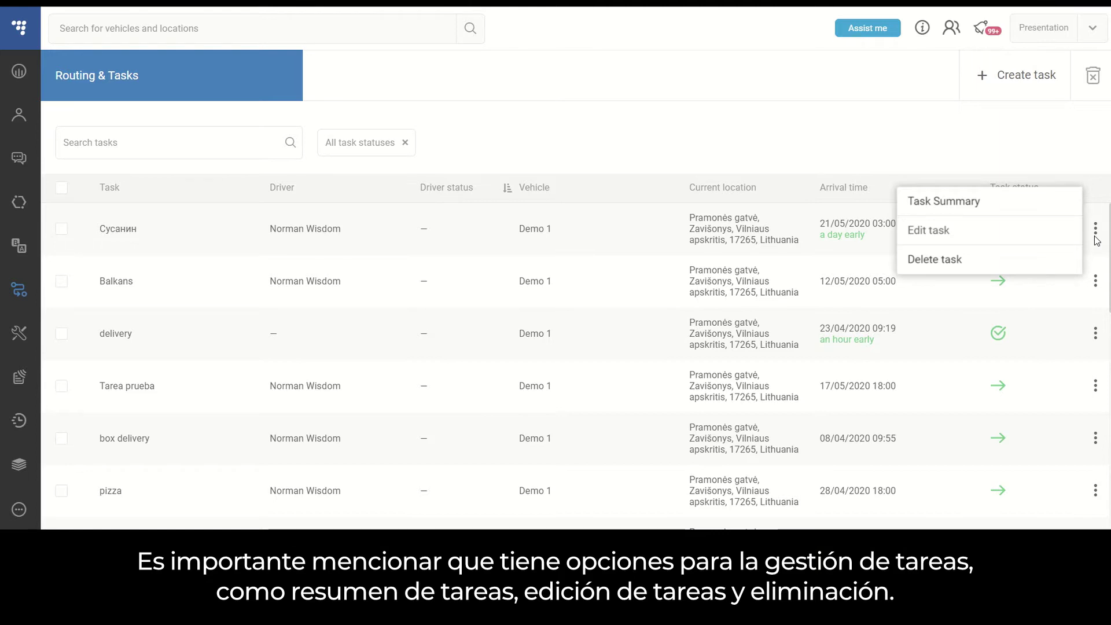
click(1017, 215)
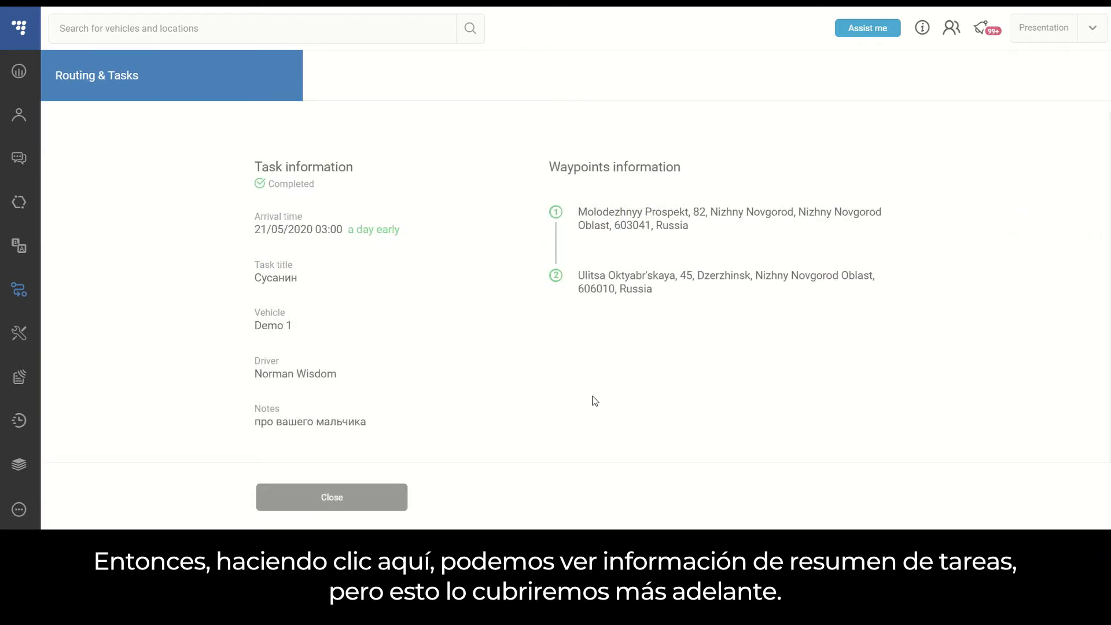
click(341, 498)
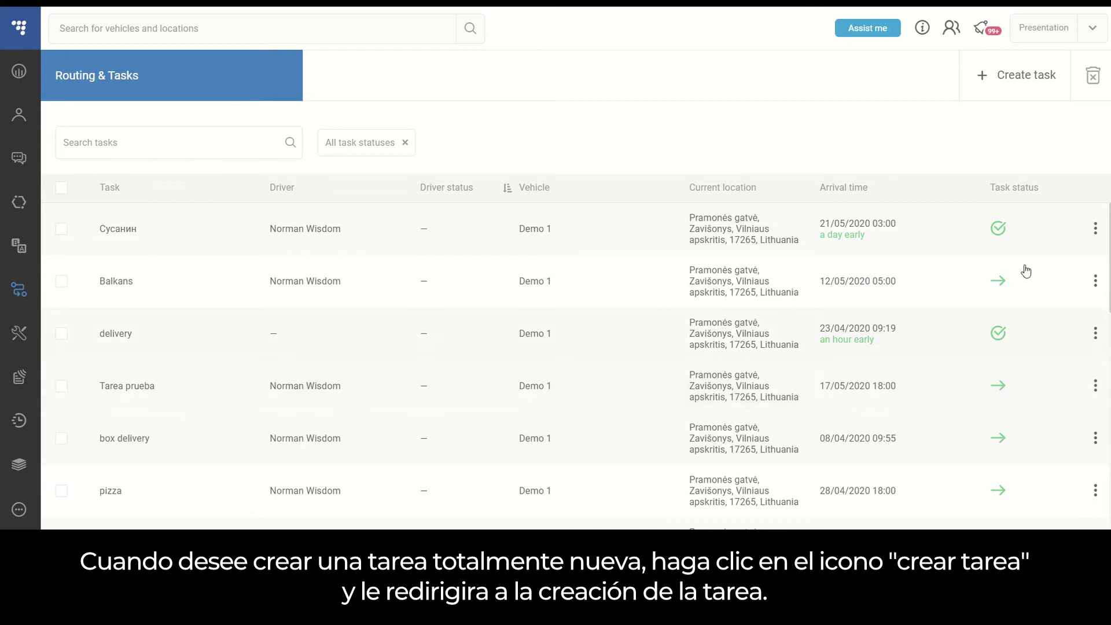
Start creating a new task and call up the direction options for a map point just east of Stuttgart, leaving both destinations empty
click(1035, 92)
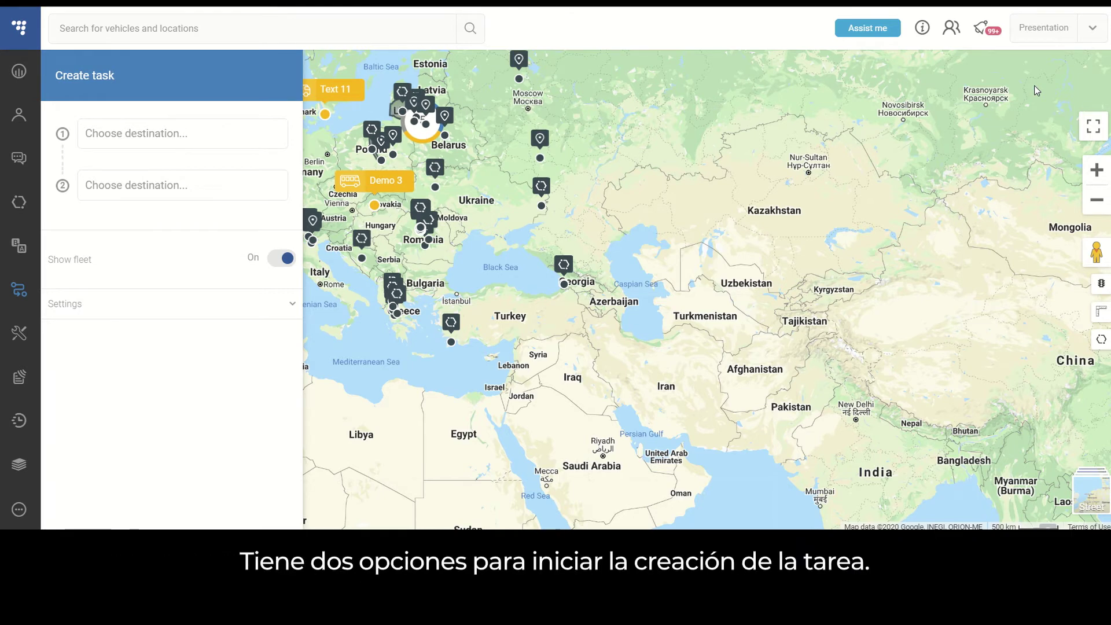
drag(466, 148, 516, 165)
drag(586, 171, 694, 200)
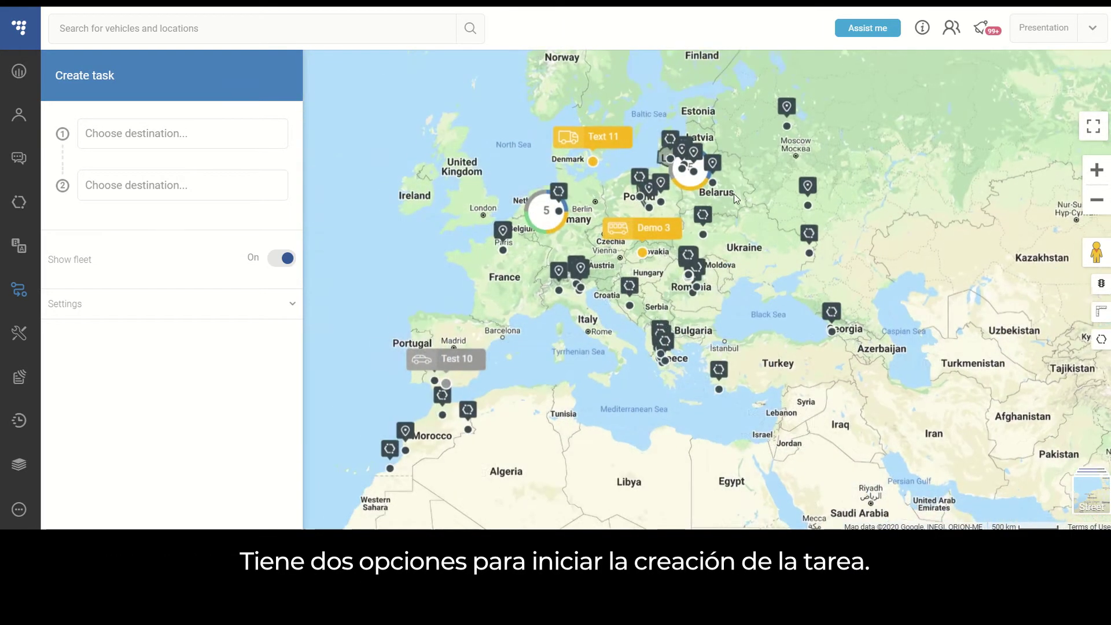
scroll(675, 232, up, 2)
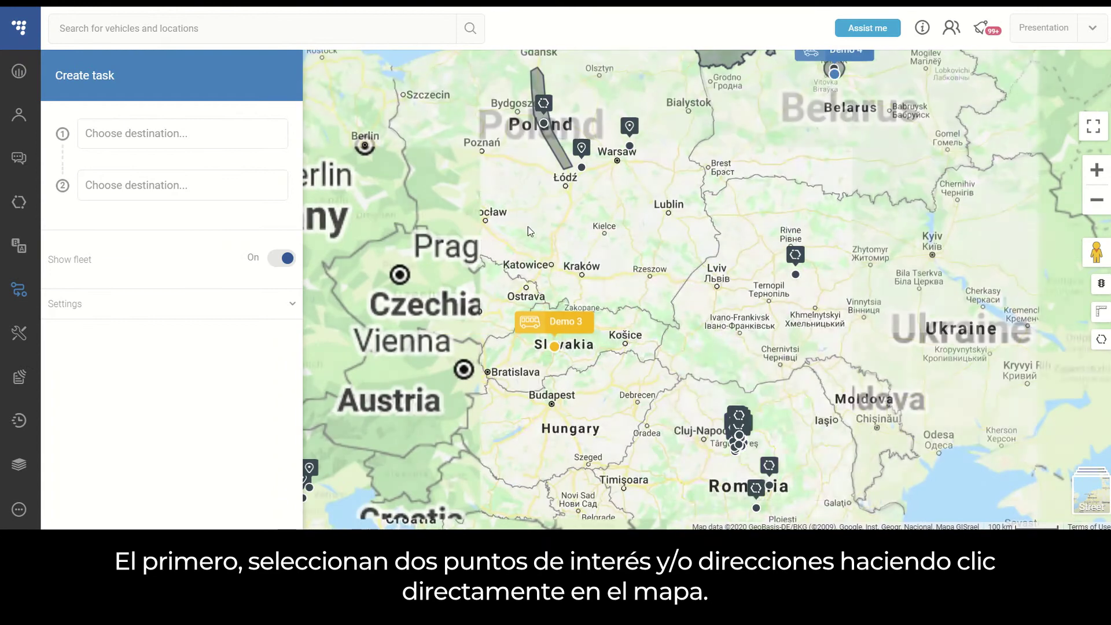
drag(527, 227, 693, 262)
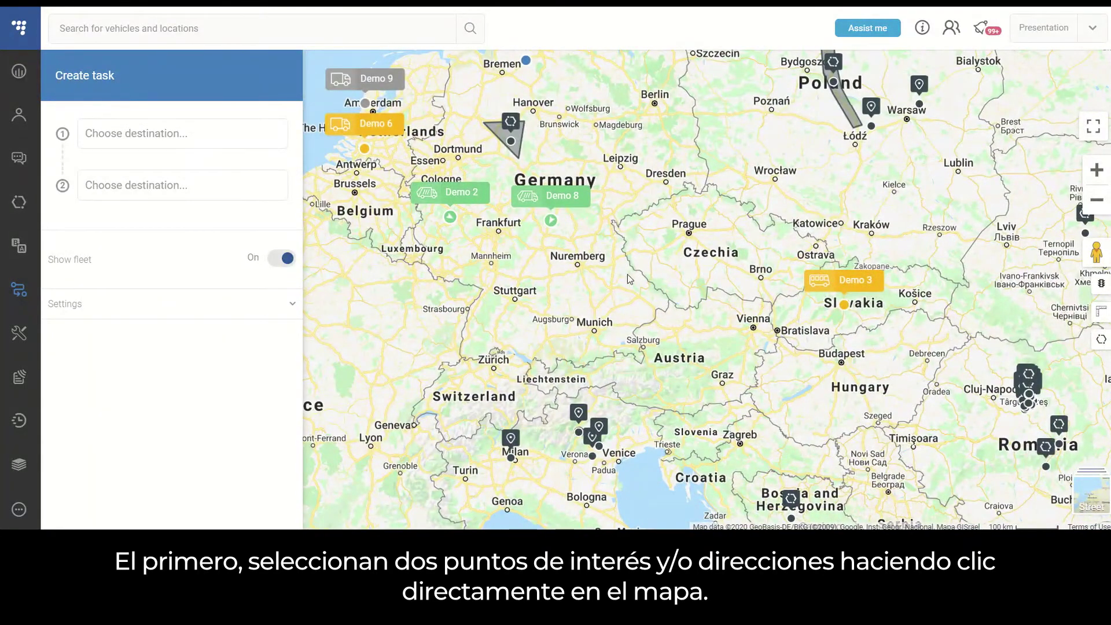
click(548, 291)
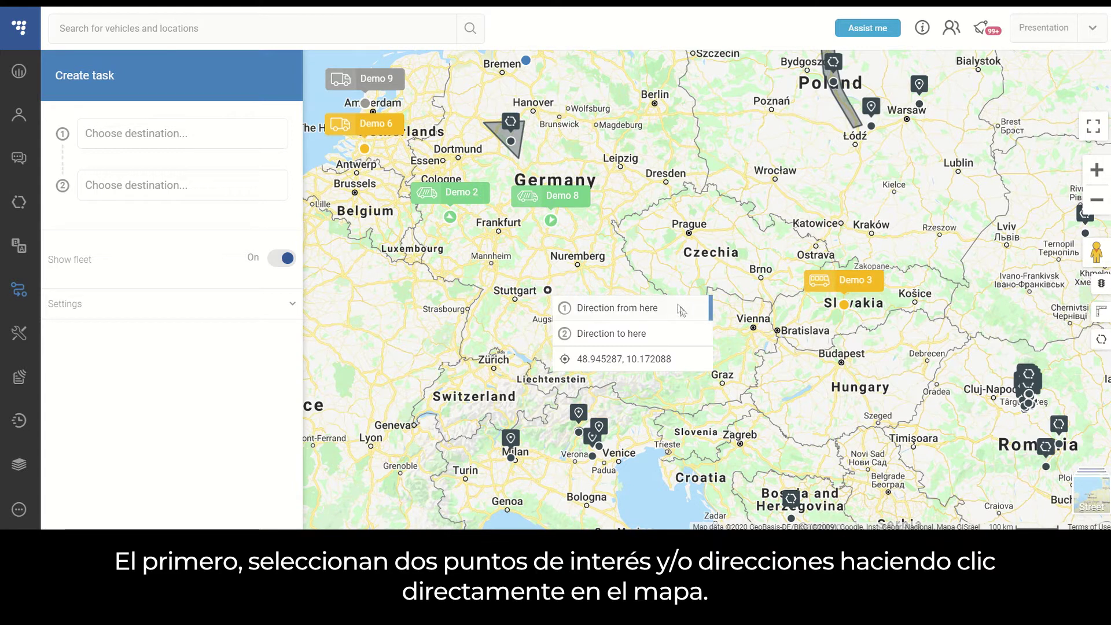
click(582, 277)
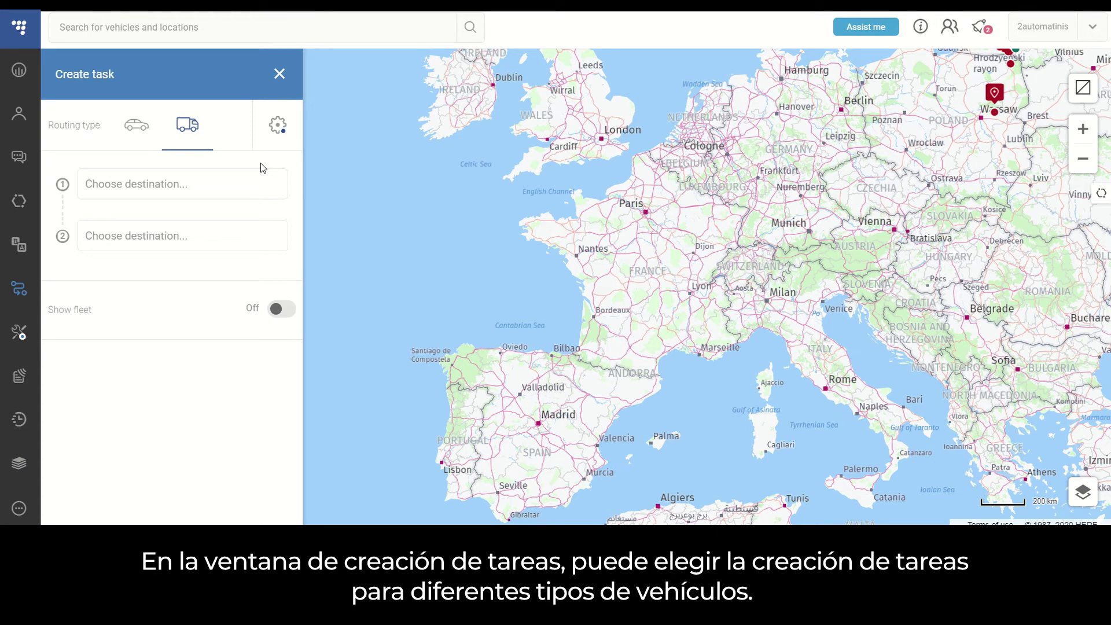
Switch the task's routing type to light commercial vehicle and back to the truck type
click(137, 134)
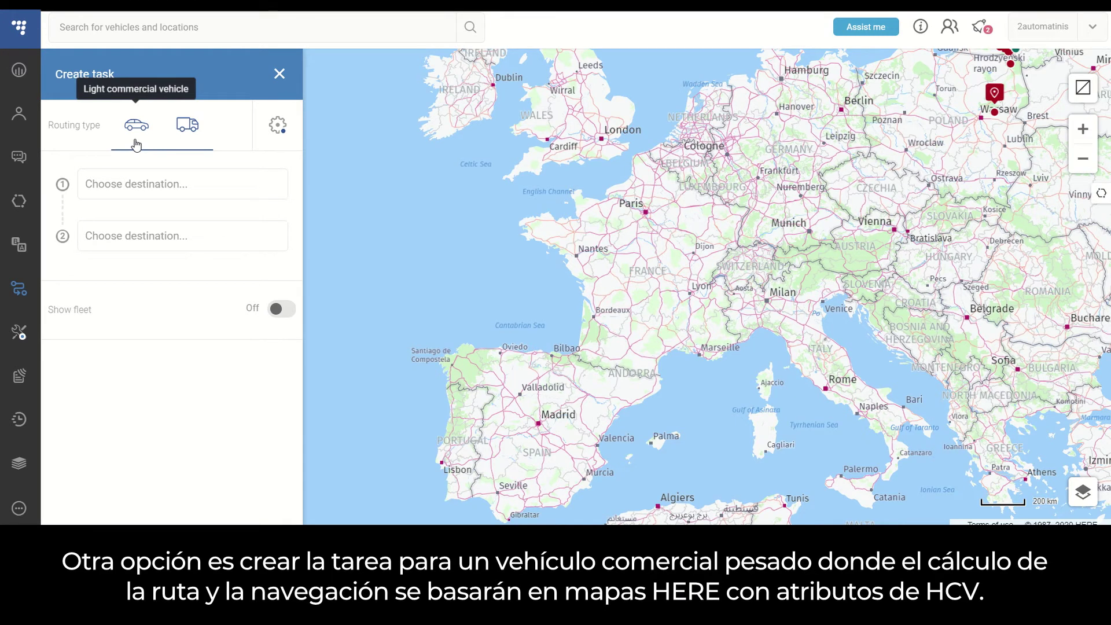
click(191, 140)
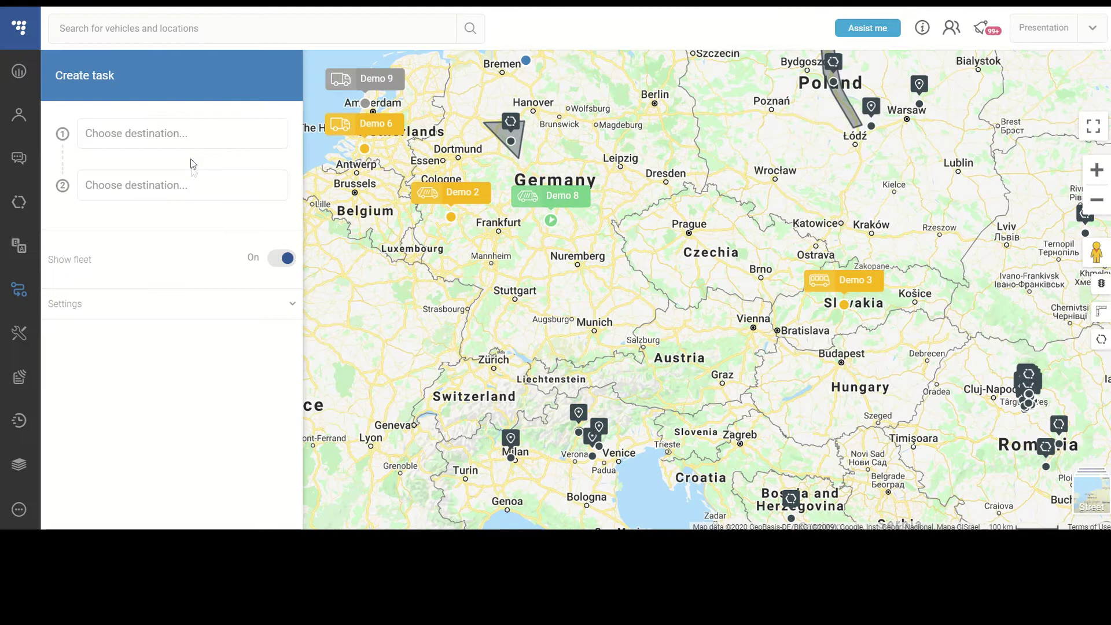
Set the task's first destination to Hamburg, Hamburg, Germany and the second to Milan, Lombardy, Italy
click(191, 135)
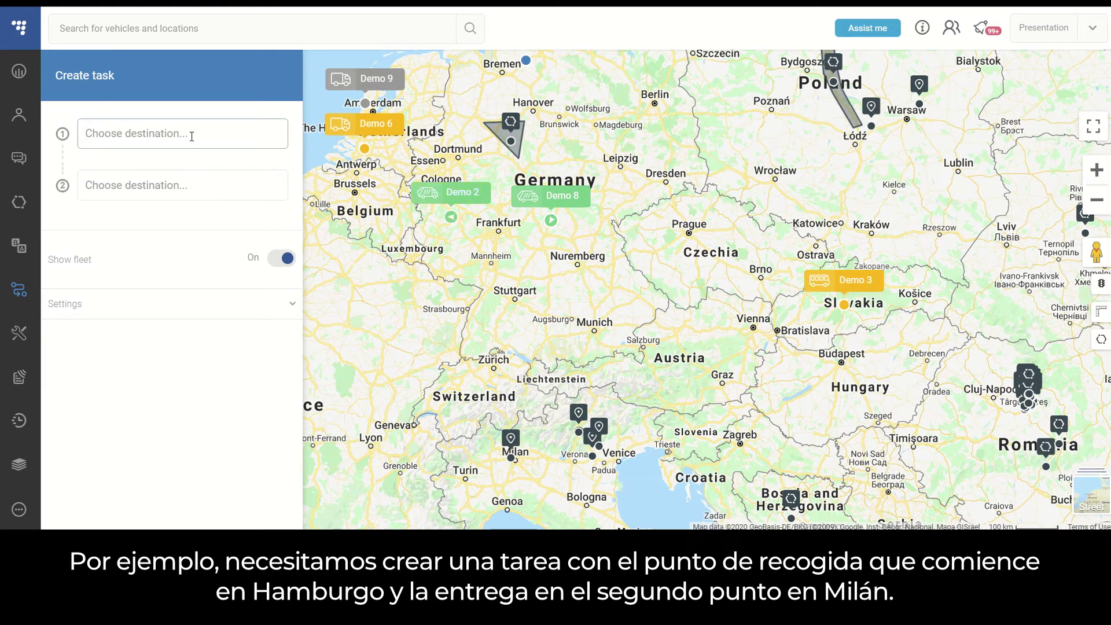
text(Hamburg)
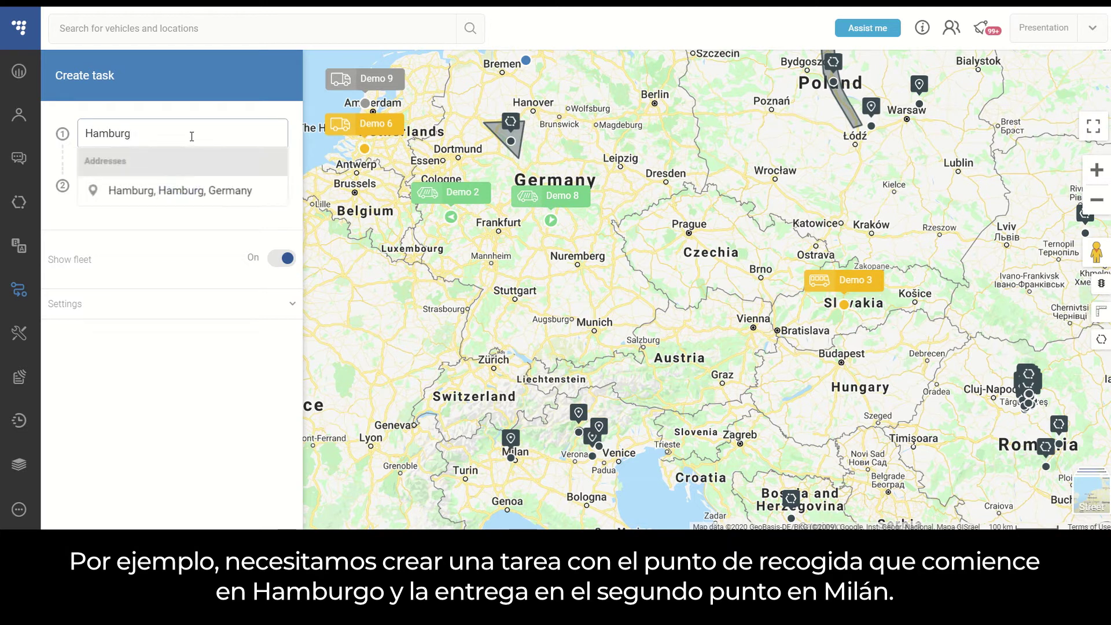
click(207, 195)
text(Milan)
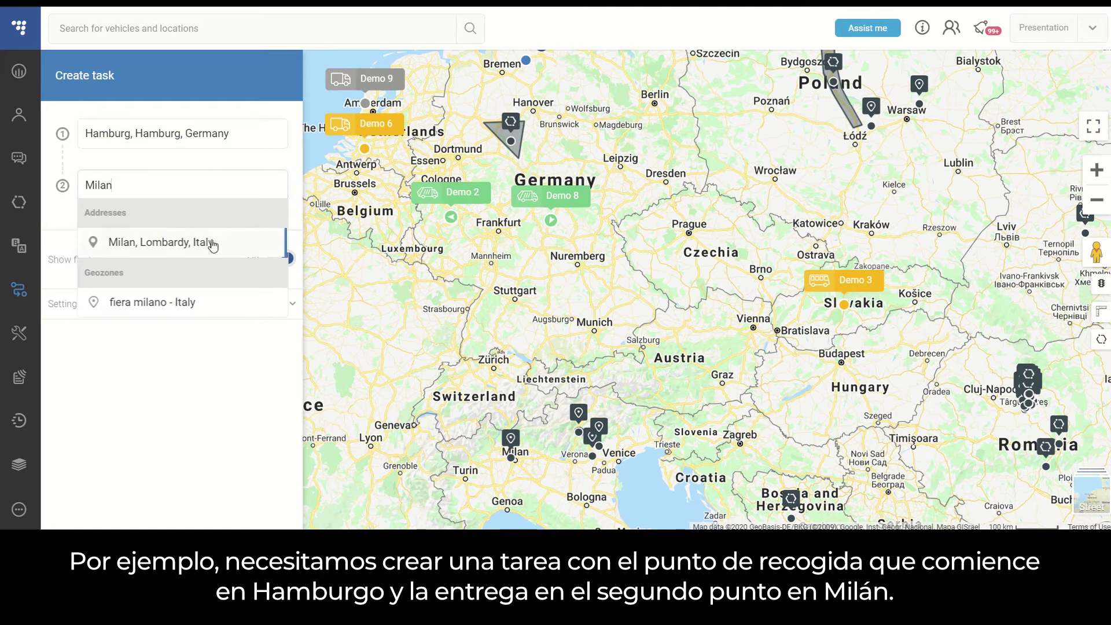
click(212, 243)
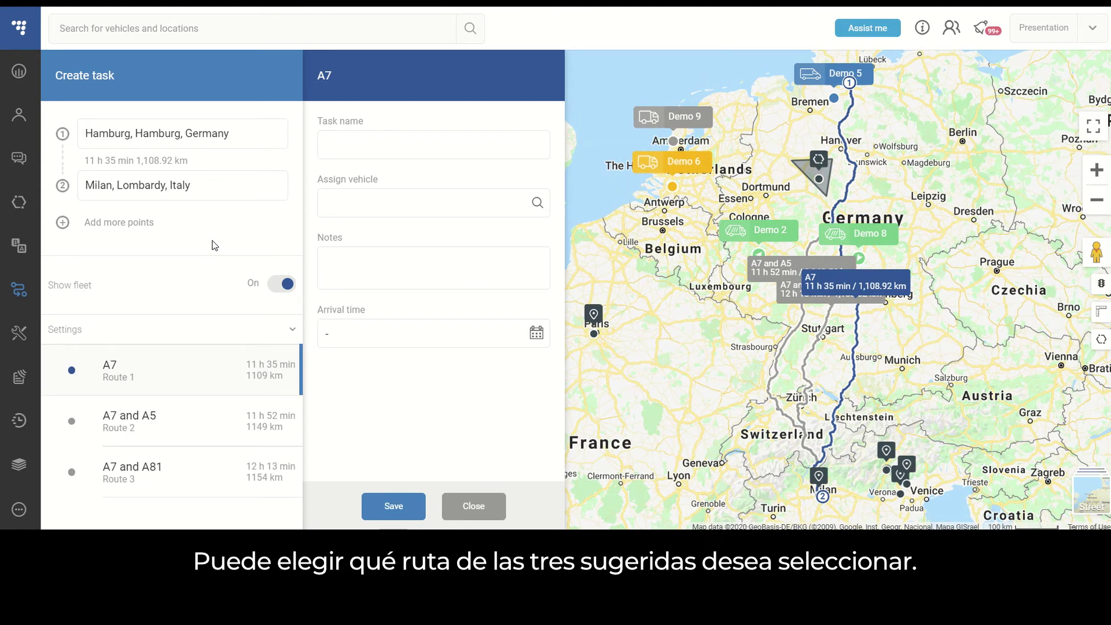
Compare the suggested routes A7 and A5 and A7 and A81 on the map, finally selecting A7 and A5
click(787, 353)
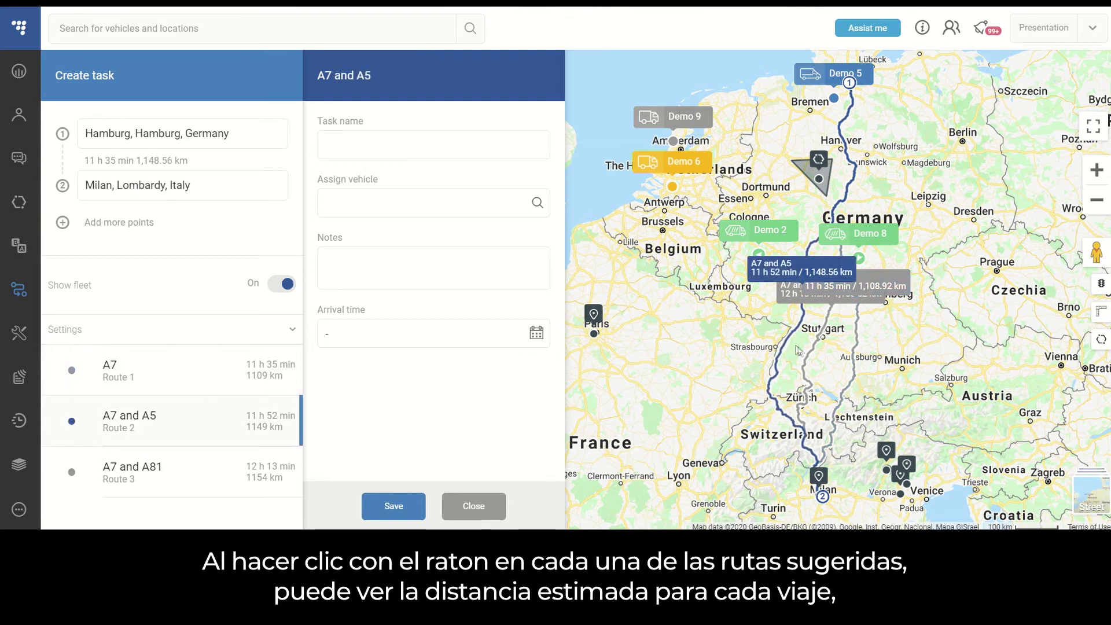
click(812, 355)
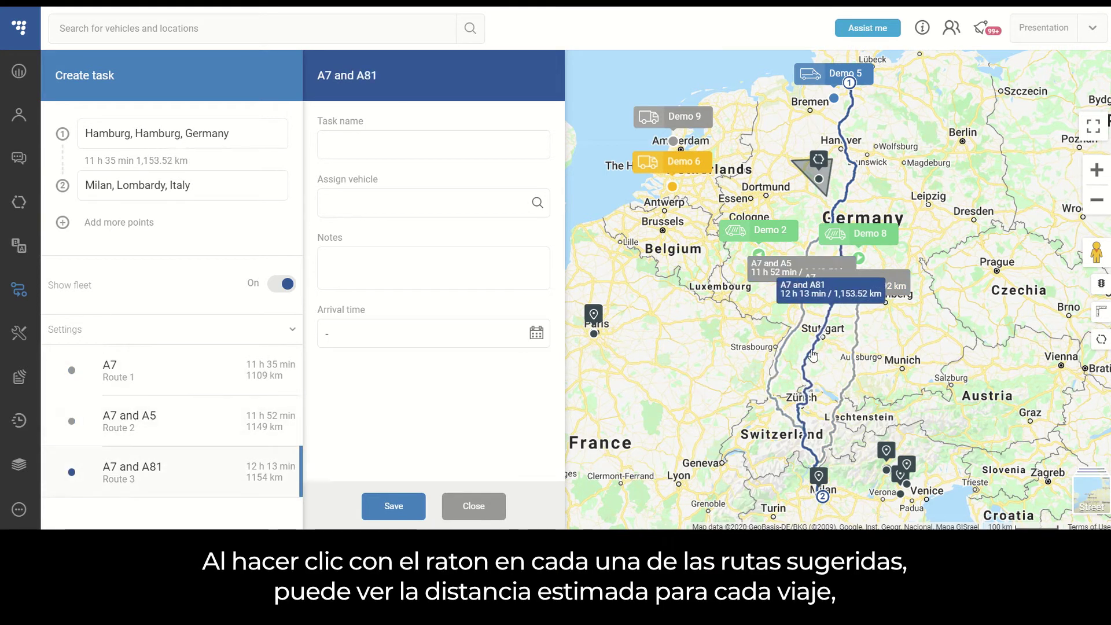
click(817, 298)
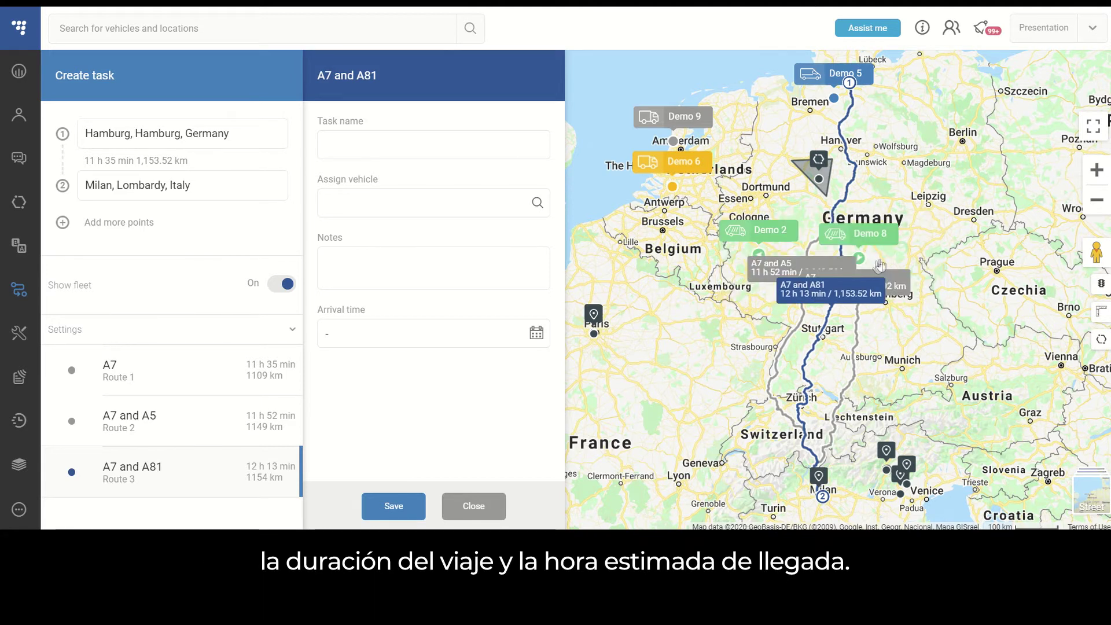
mouse_move(835, 290)
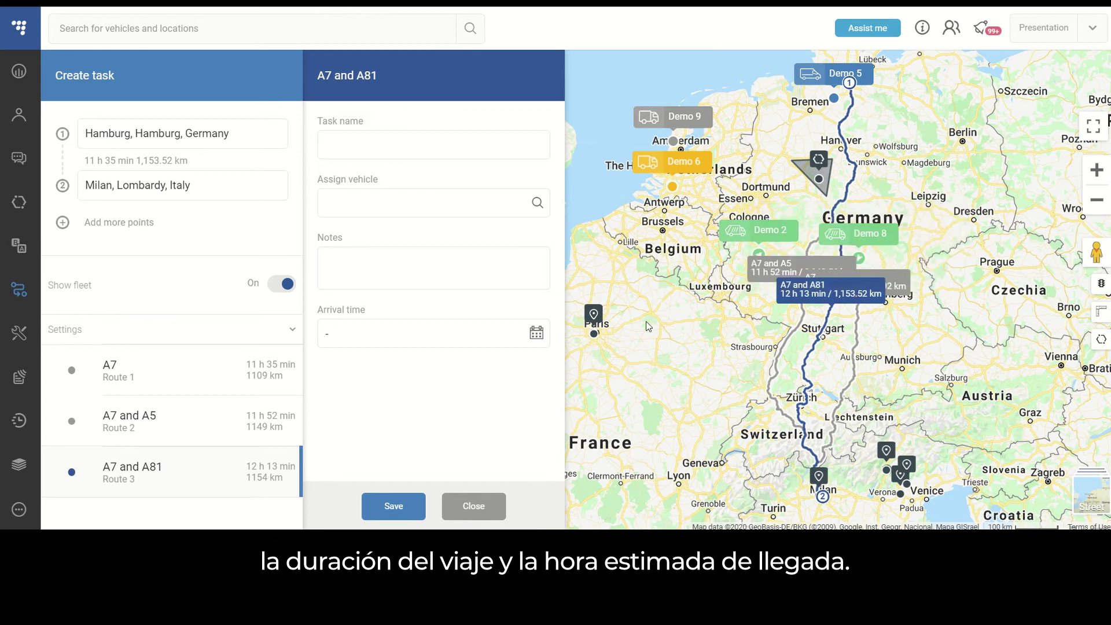
click(787, 349)
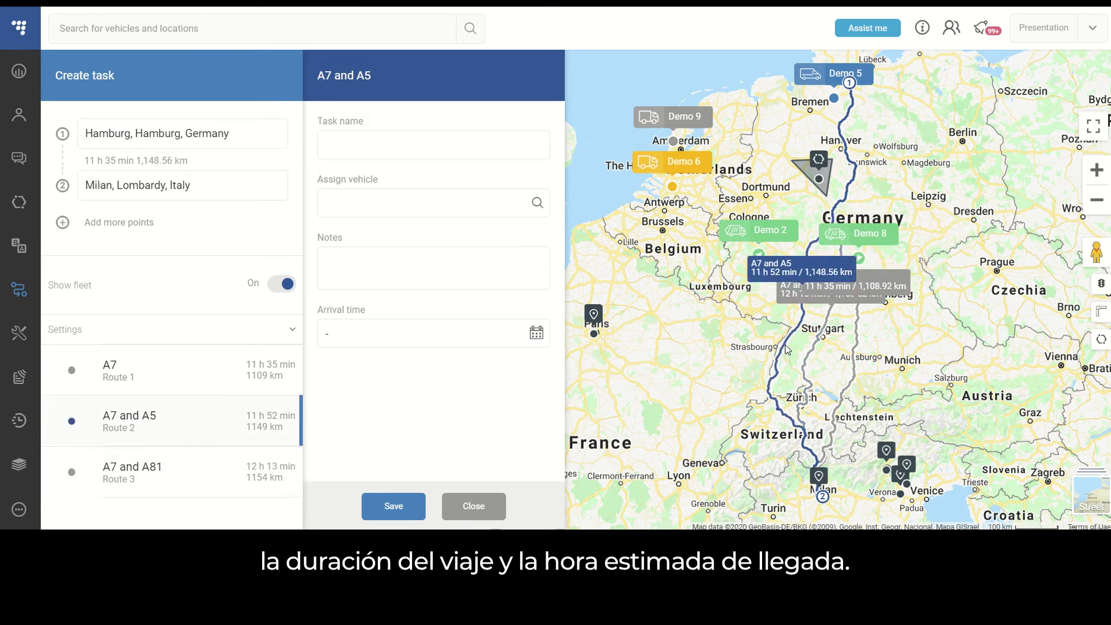
Adjust the A7 and A5 route on the map so that it passes through Kaiserslautern
scroll(757, 328, up, 1)
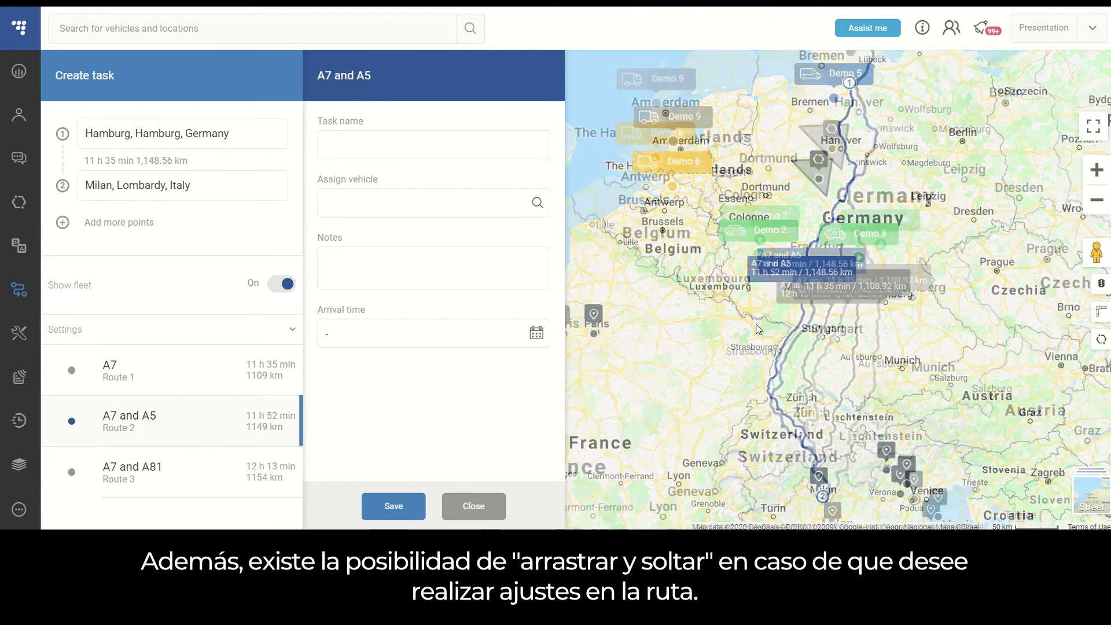
scroll(758, 329, up, 1)
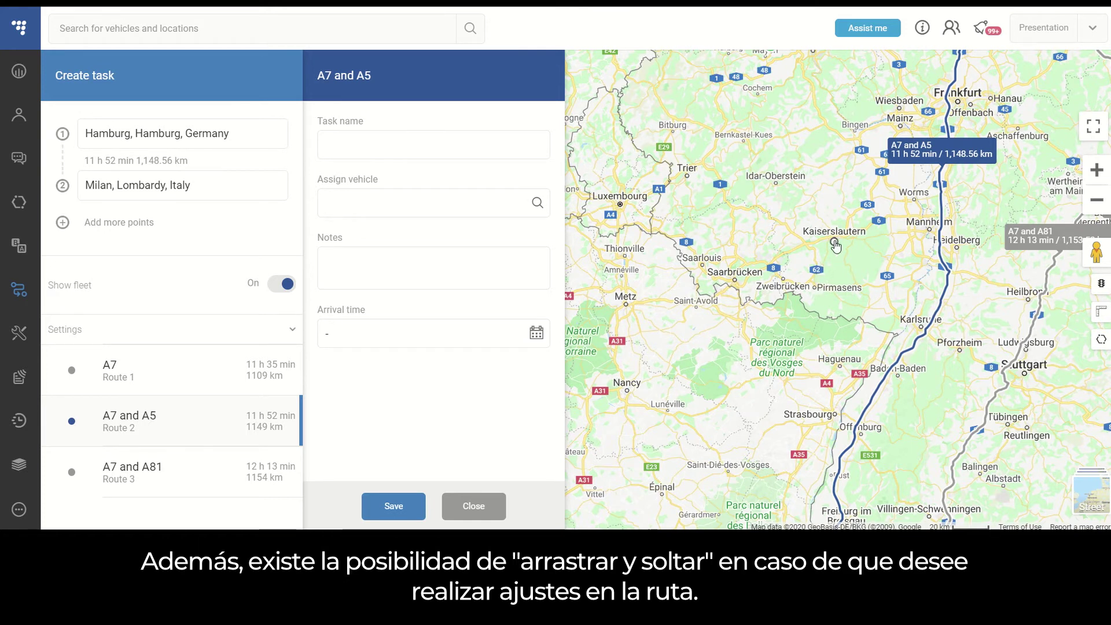
drag(836, 246, 835, 243)
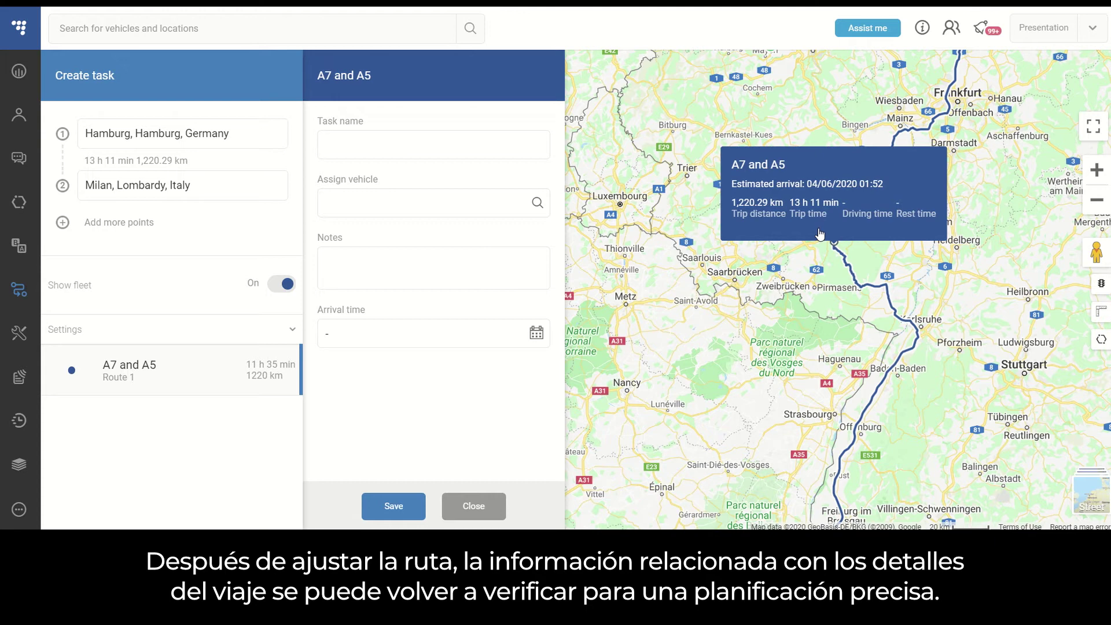
scroll(820, 232, down, 1)
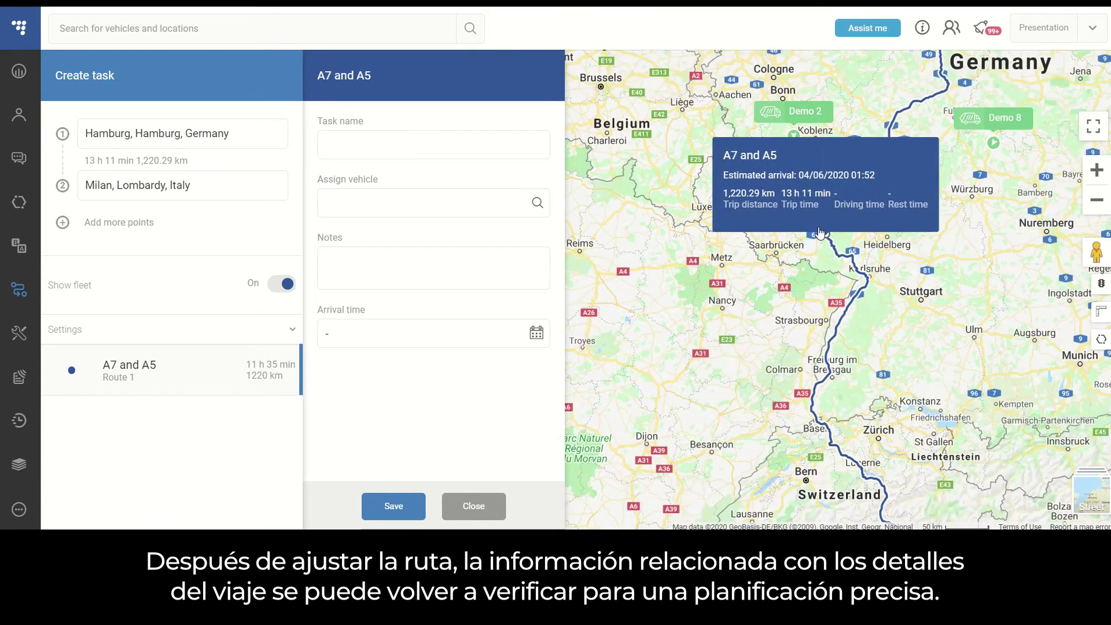
scroll(819, 232, down, 1)
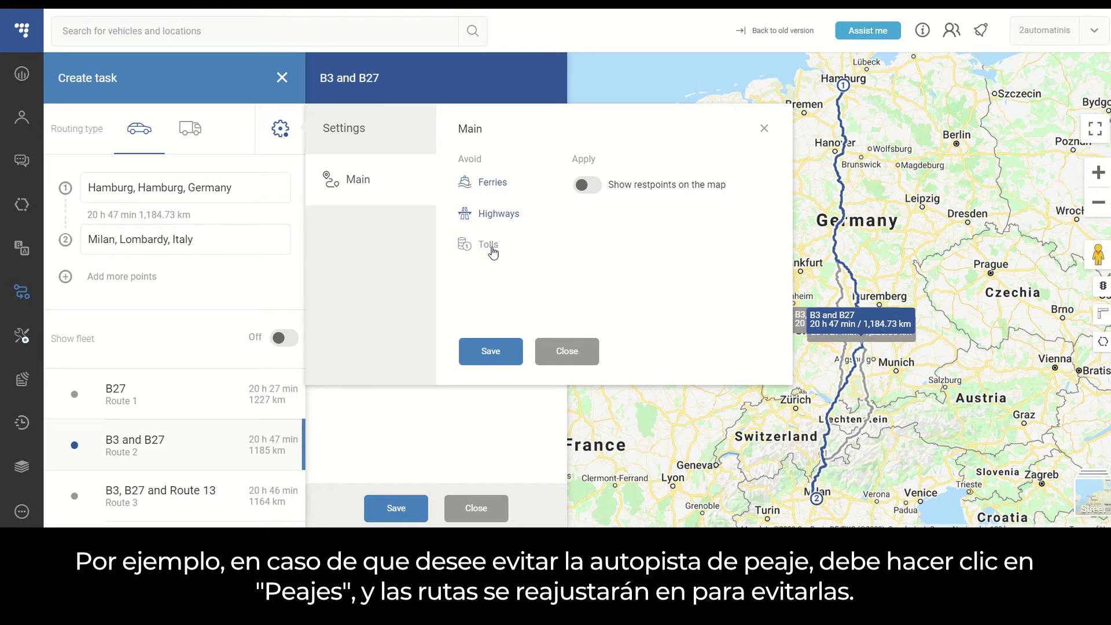
Save the routing settings with tolls avoided and name the task "Hamburg - Milan"
click(500, 359)
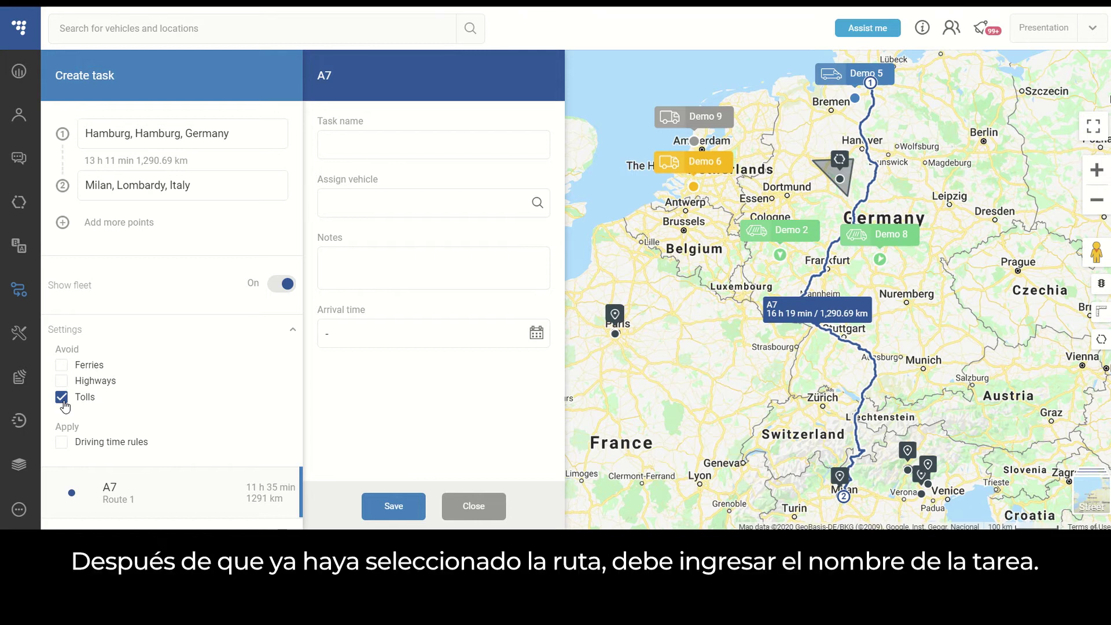
click(325, 144)
text(Hamburg - Milan)
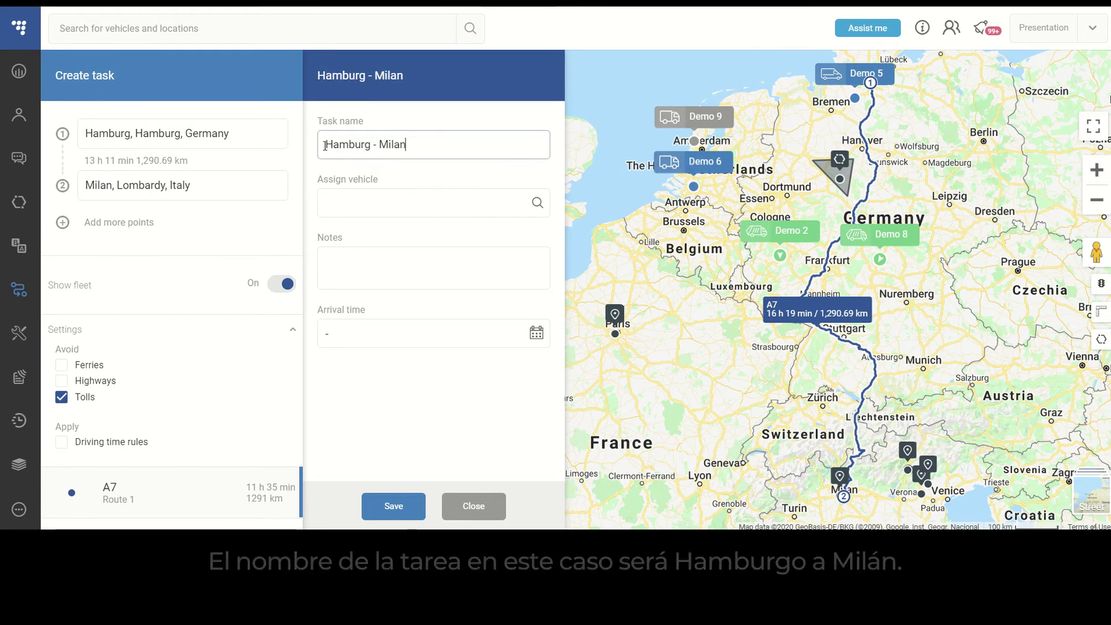
View the vehicles available for assignment without choosing one, and enter the task note "Test task"
click(426, 207)
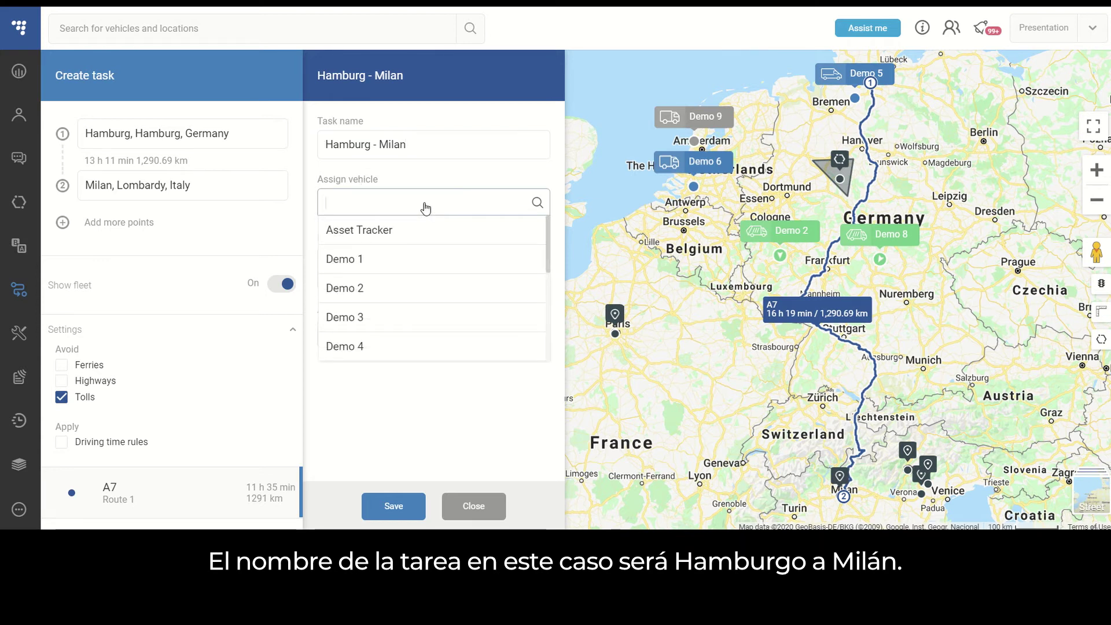
click(509, 173)
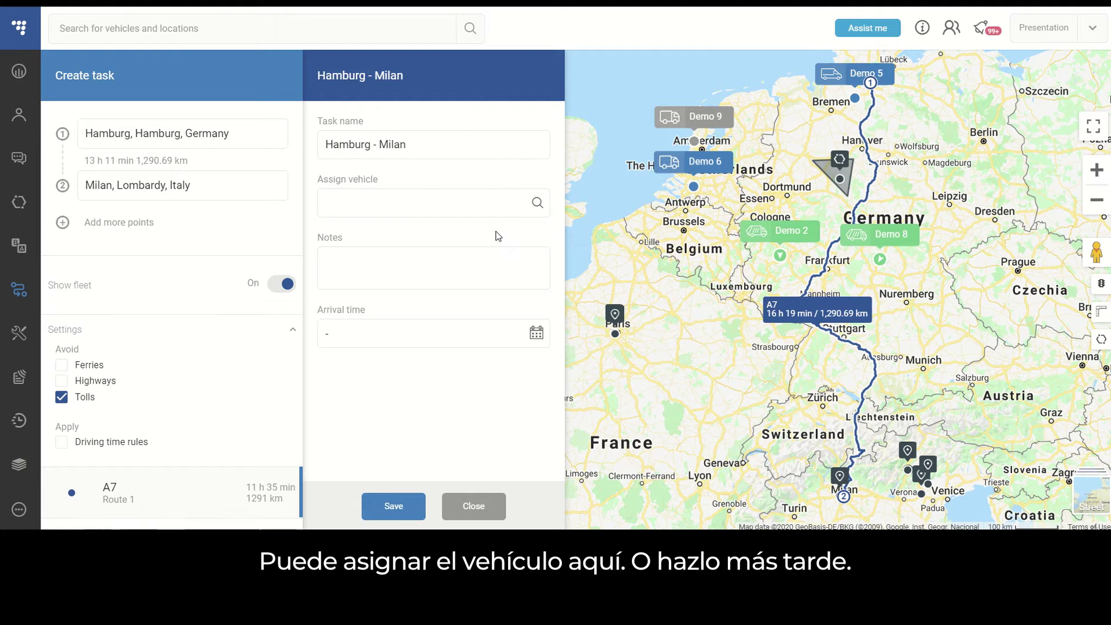
click(467, 264)
text(Test task)
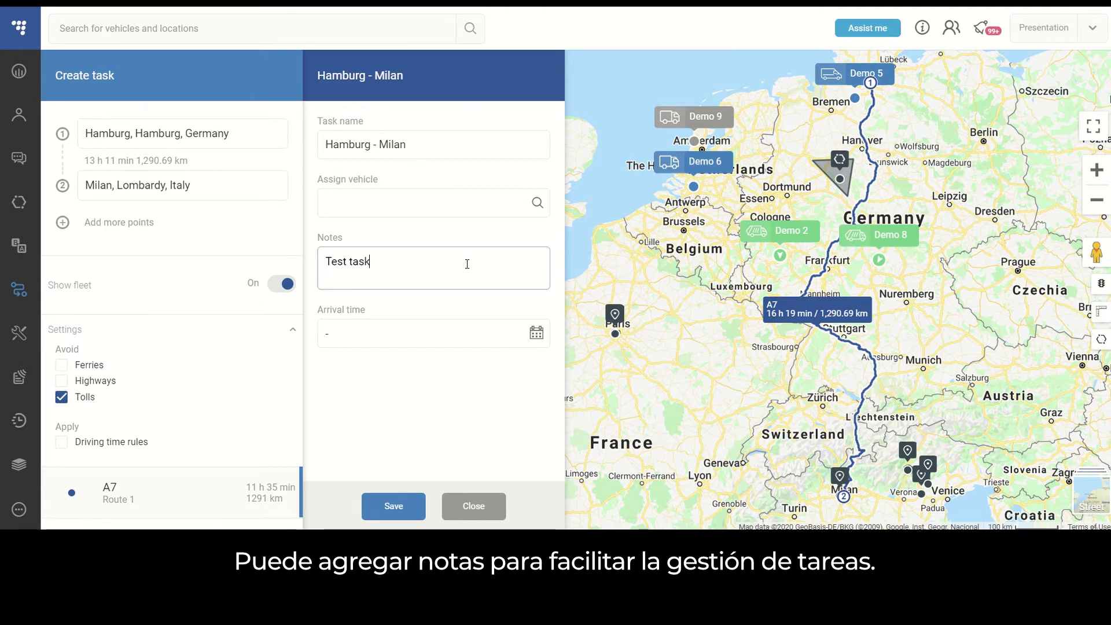
Set the task's arrival time to 08/06/2020 12:00
click(539, 335)
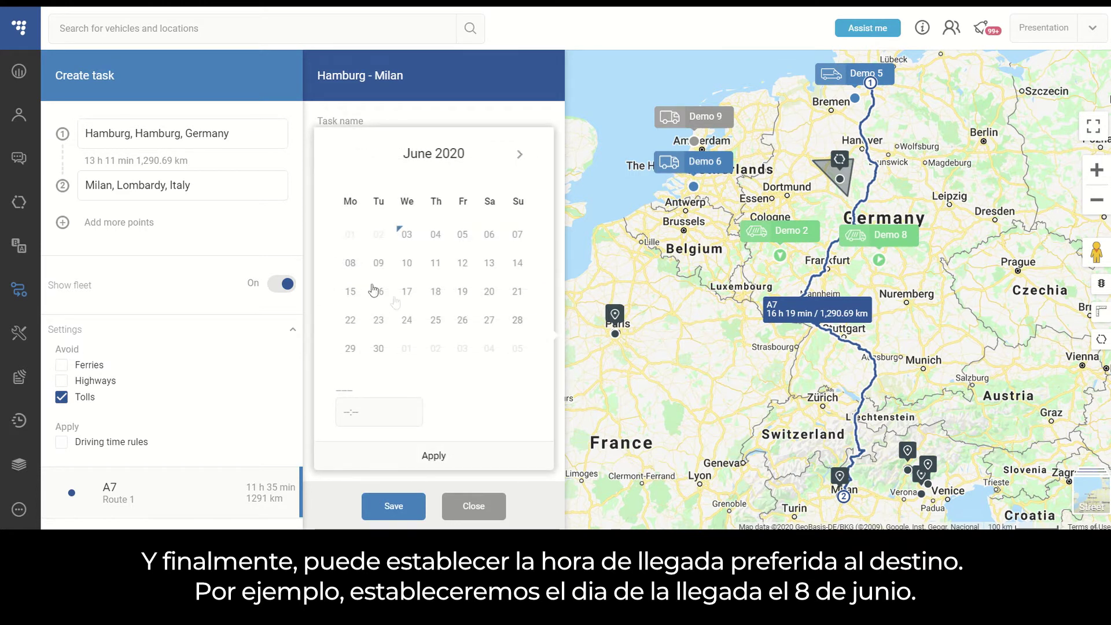
click(350, 265)
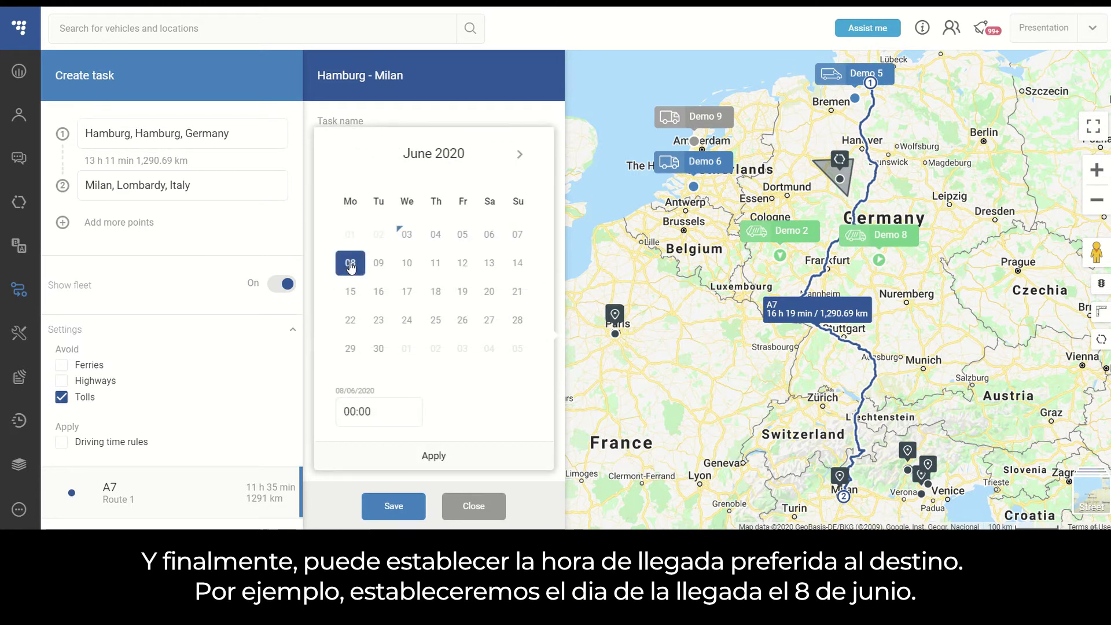
click(357, 411)
text(12)
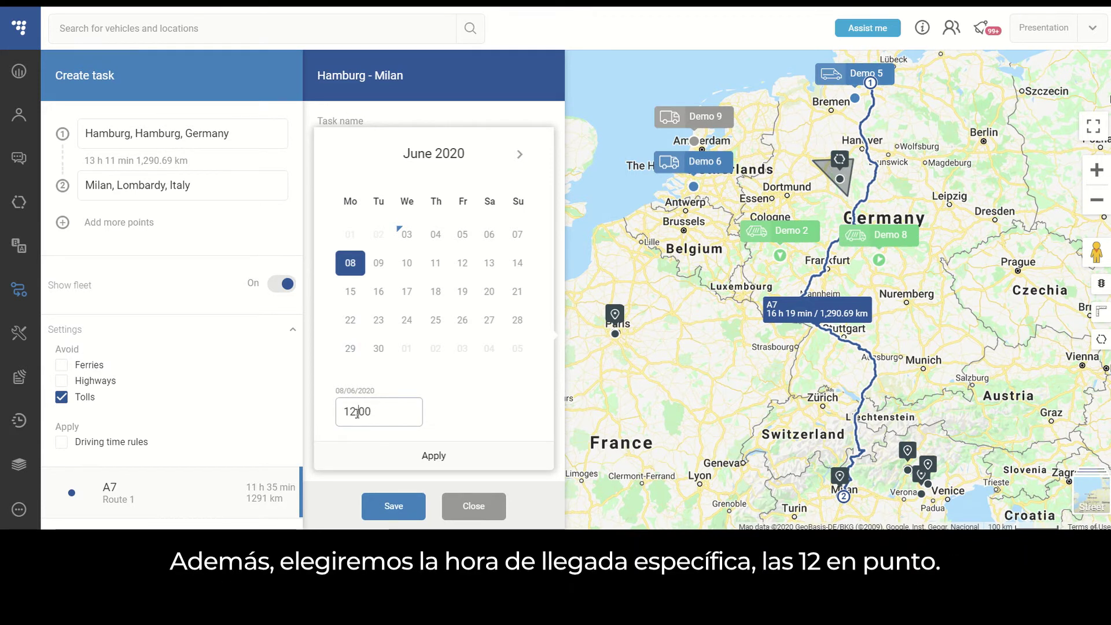
click(435, 456)
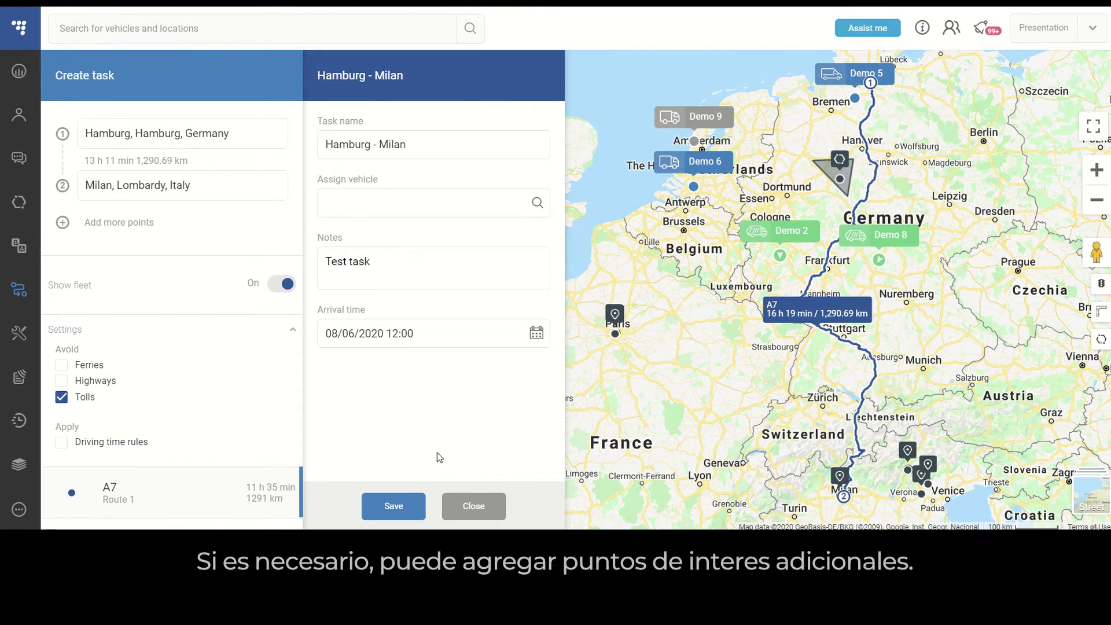
Add a third destination to the task and set it to Prague, Prague, Czechia
click(63, 225)
click(131, 228)
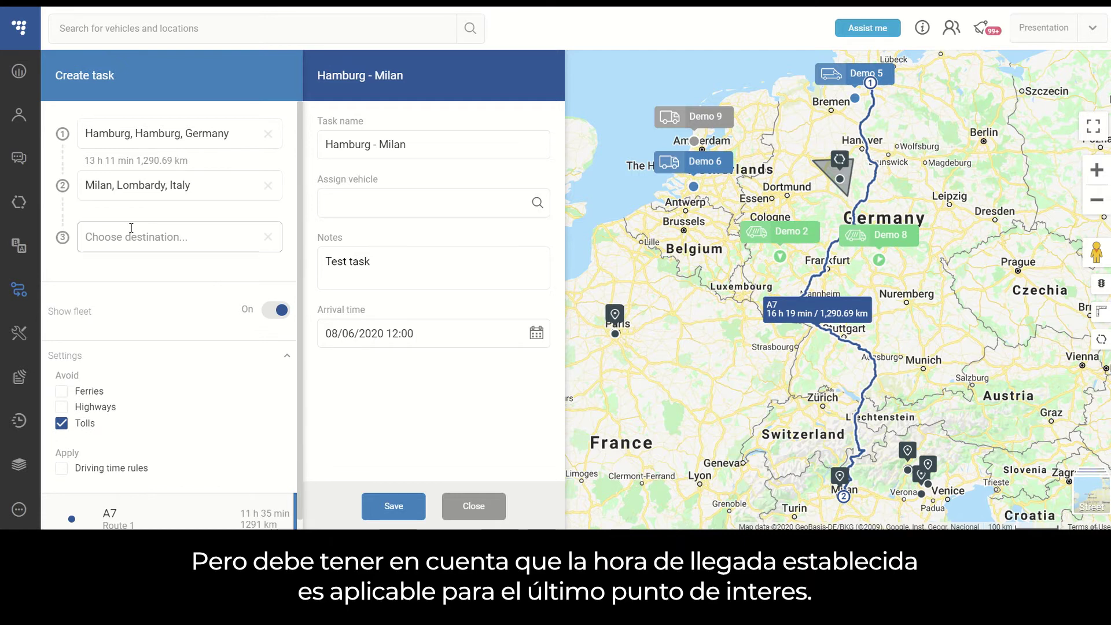
text(Prague)
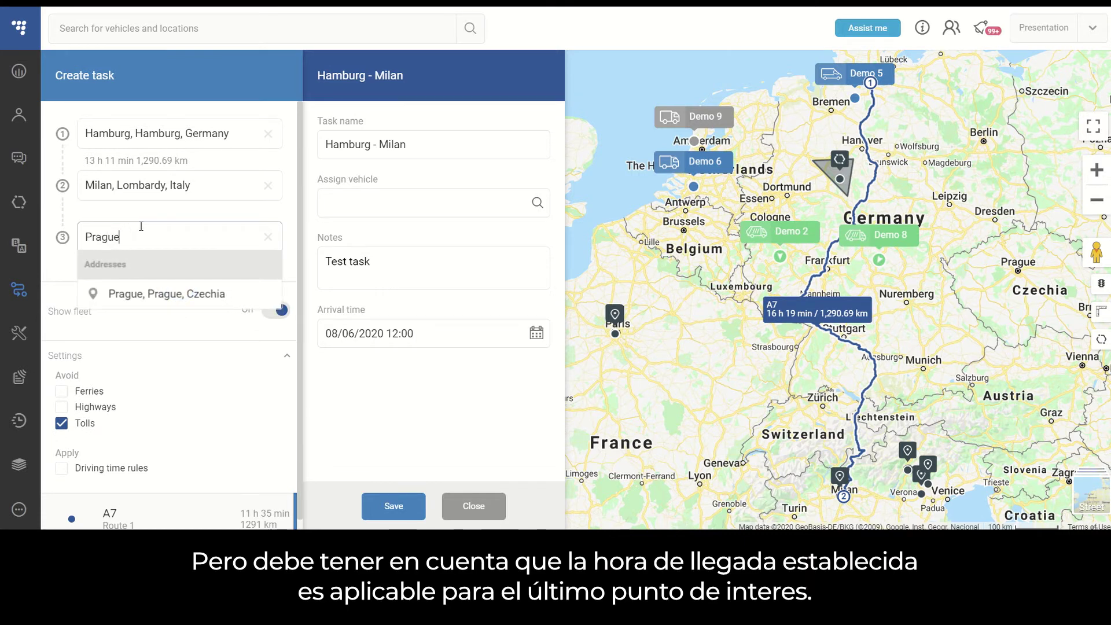
click(162, 293)
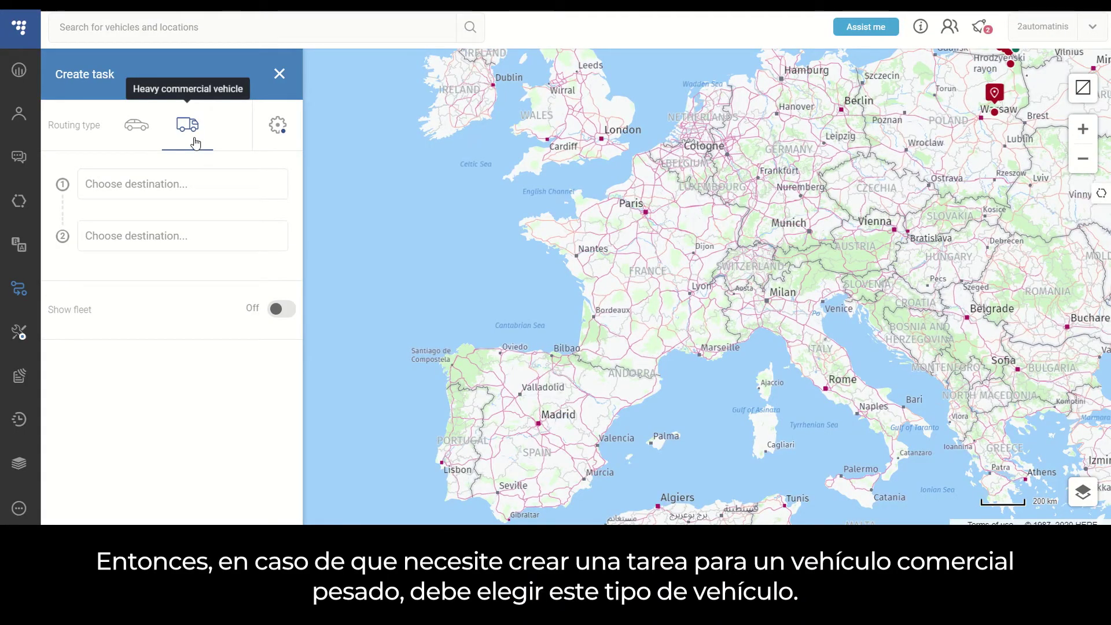
Review the vehicle and routing parameters for heavy commercial vehicles, including the Balanced and Stick to the route explanations, and save the settings
click(278, 126)
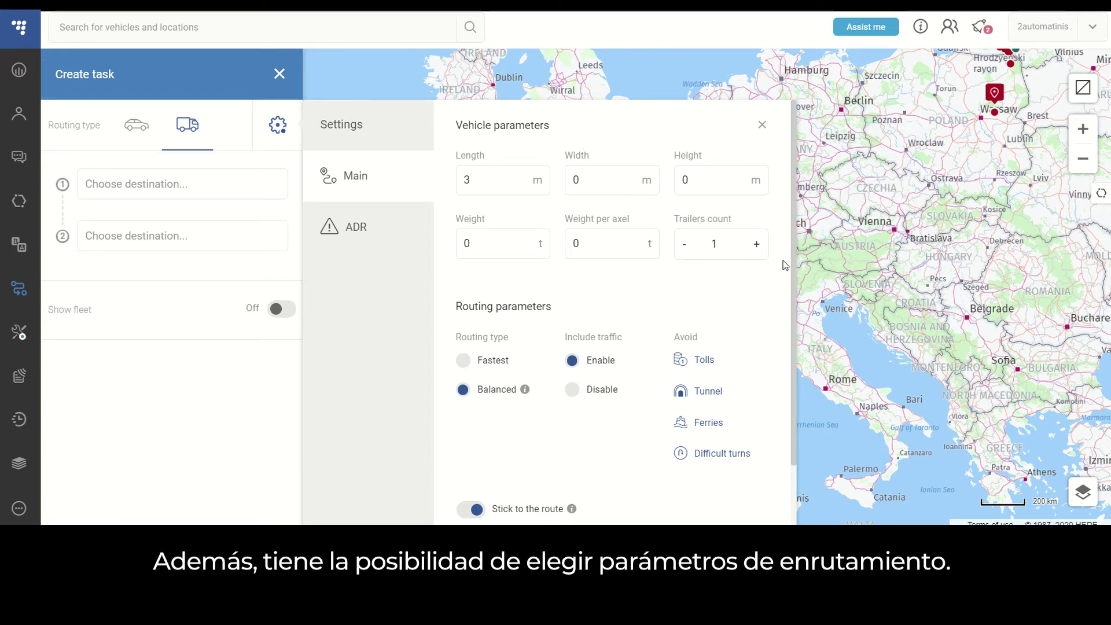
scroll(784, 264, down, 2)
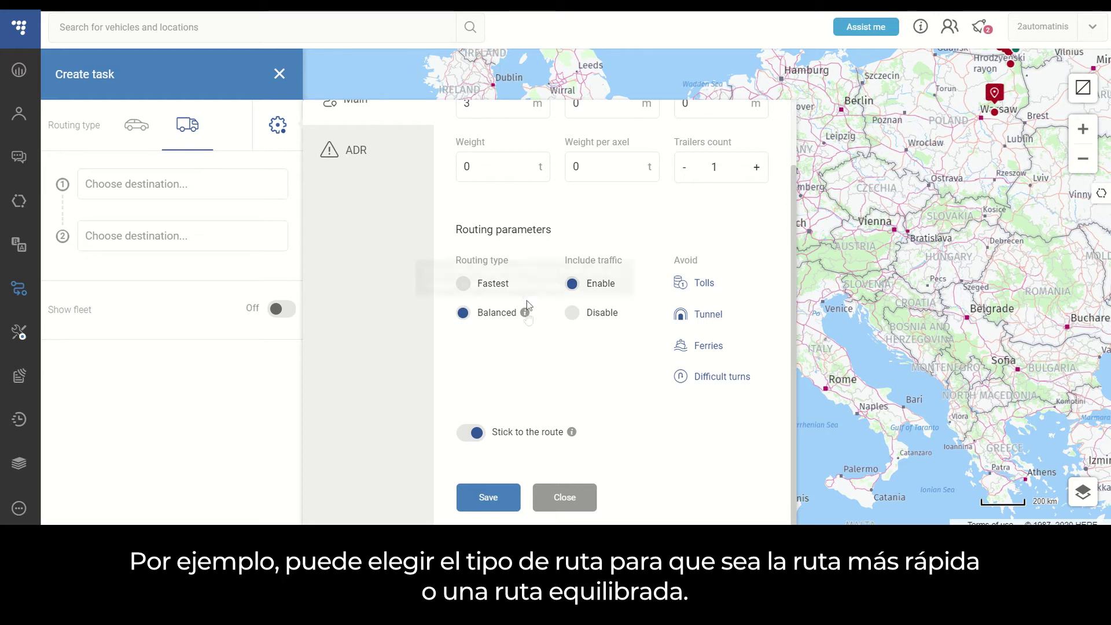
mouse_move(526, 315)
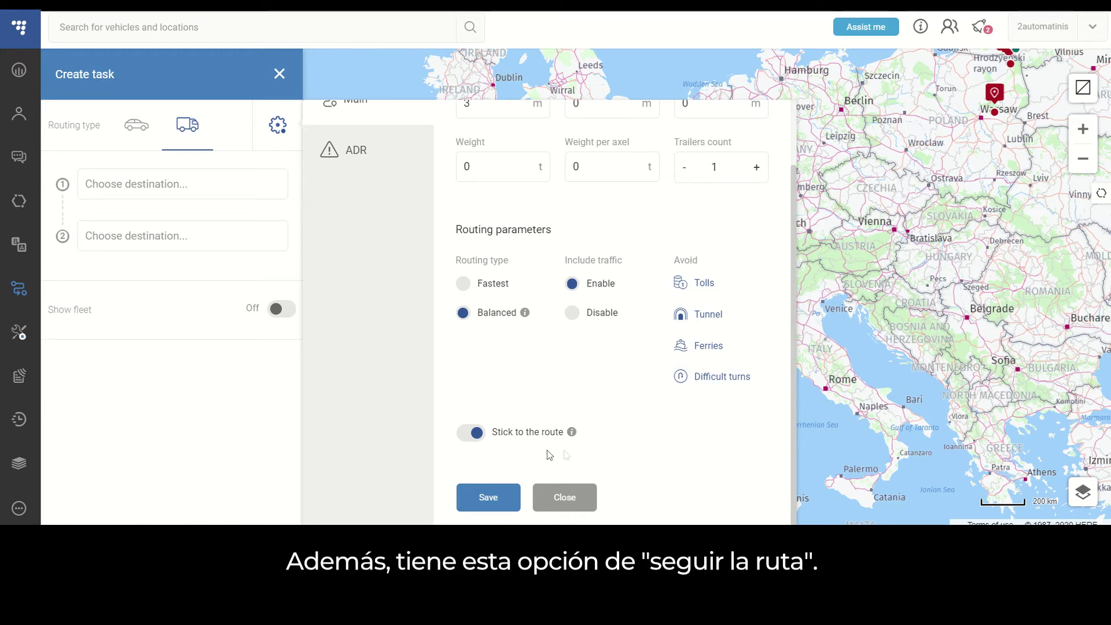
mouse_move(576, 441)
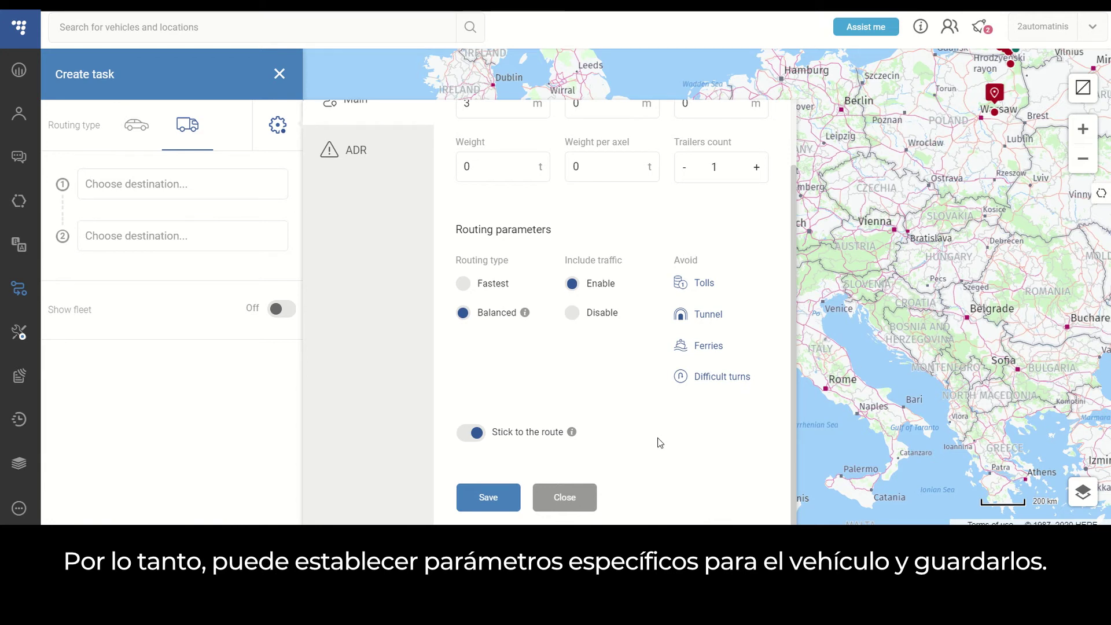
scroll(660, 442, up, 2)
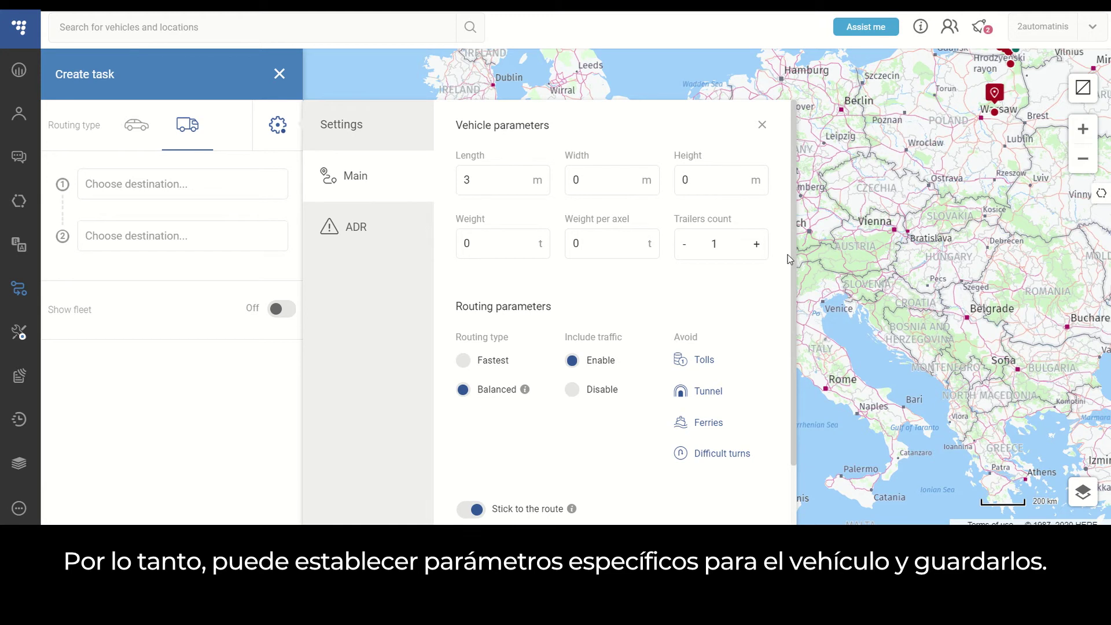
scroll(765, 371, down, 2)
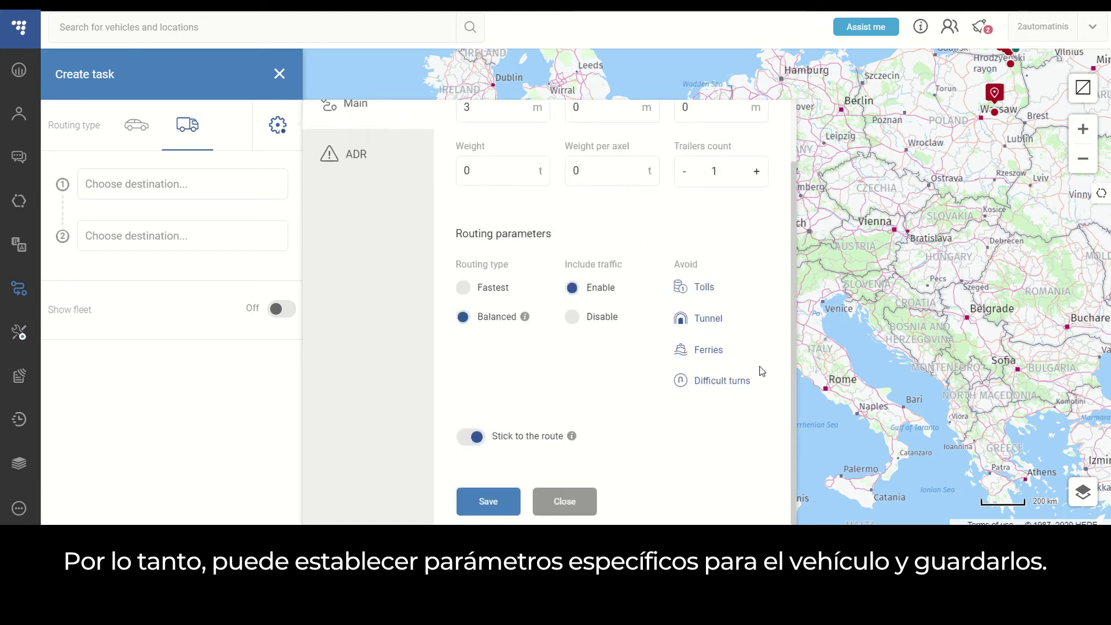
click(479, 506)
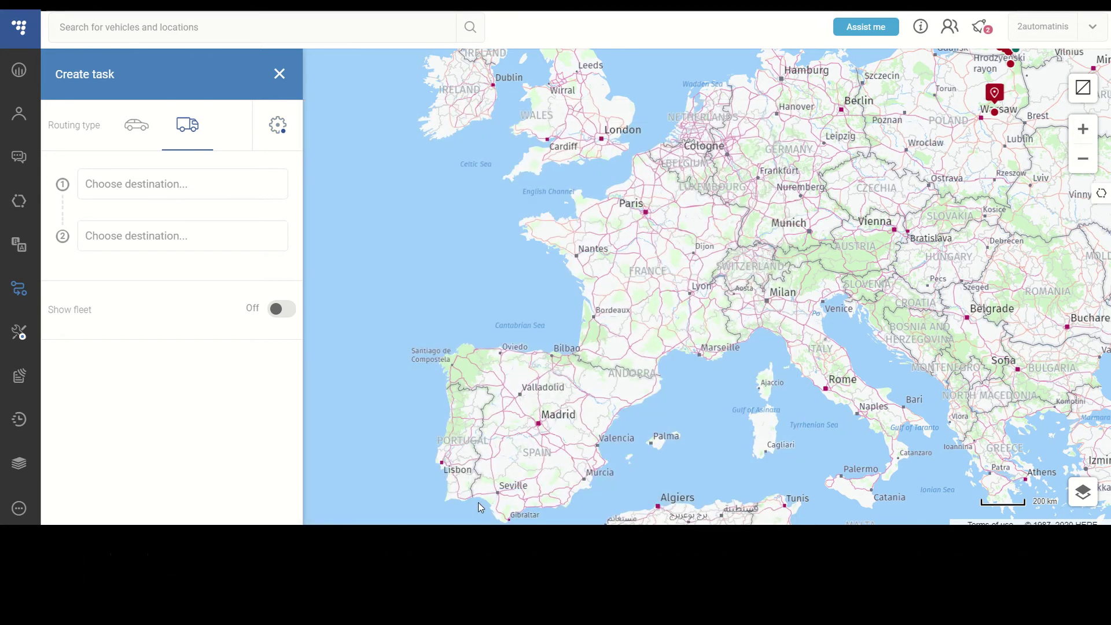
Reopen the heavy commercial vehicle settings and examine the ADR hazardous materials and the tunnel categories explanation
click(281, 128)
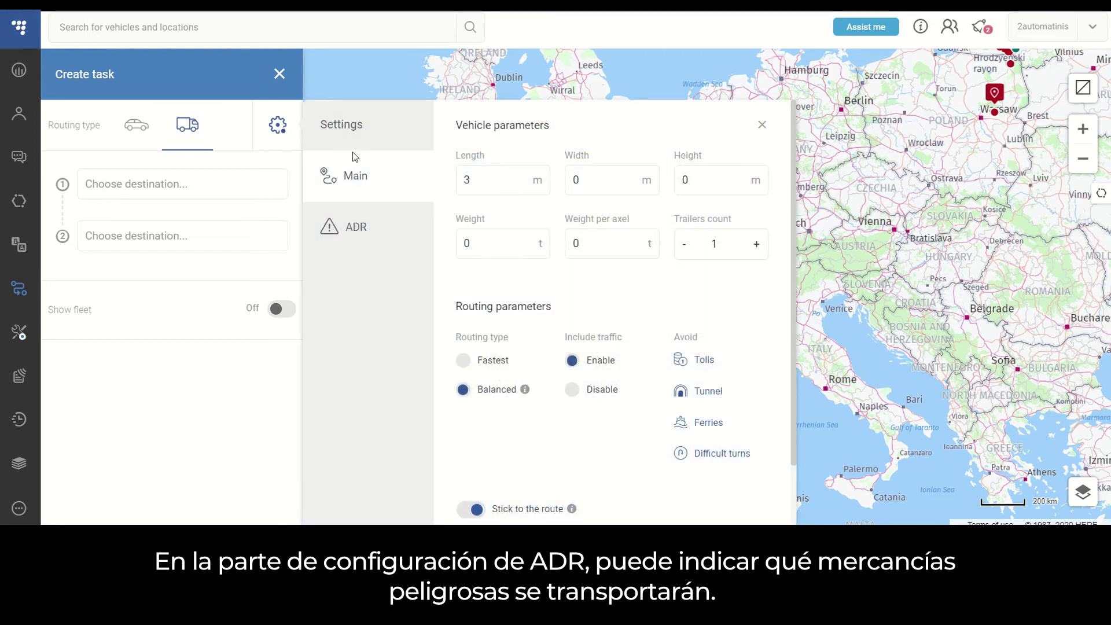
click(363, 231)
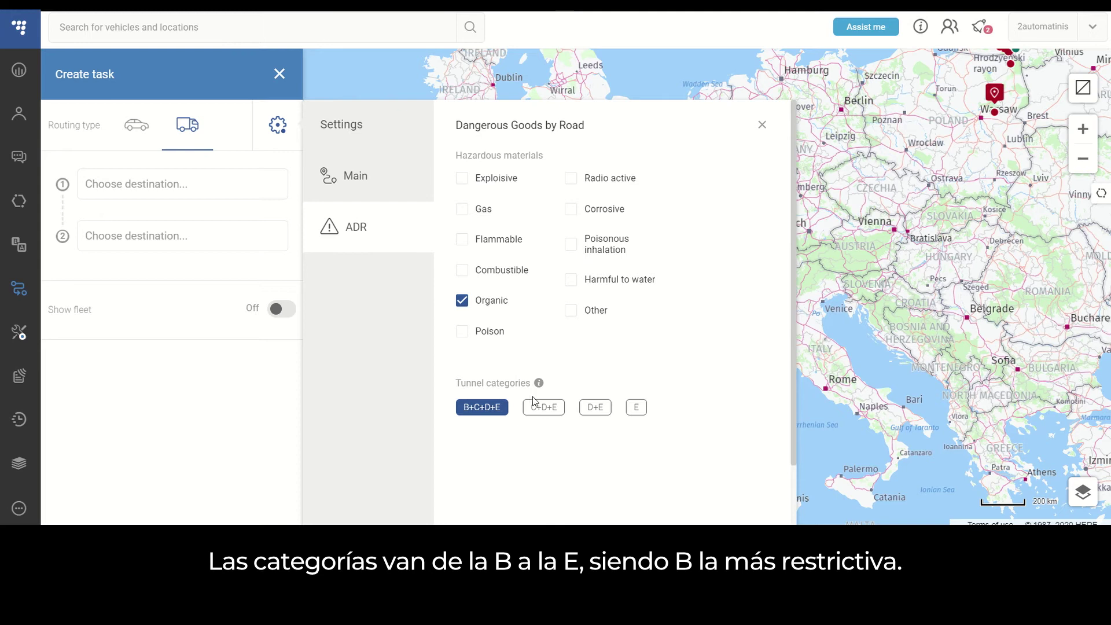
mouse_move(538, 387)
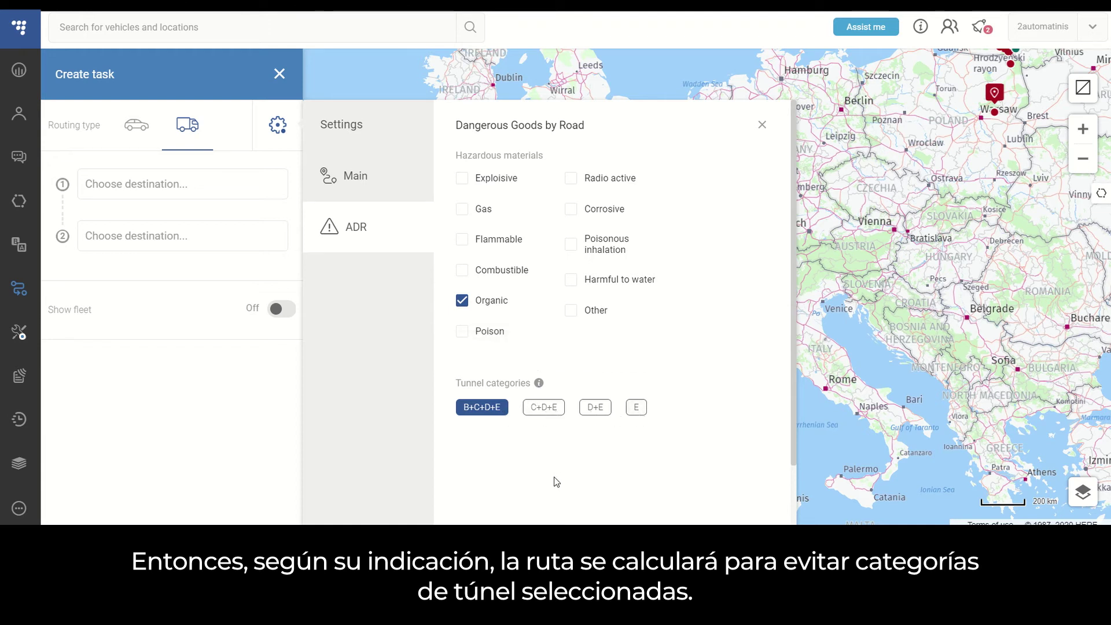
Recheck the Main and ADR settings for heavy commercial vehicle routing and save them
click(392, 187)
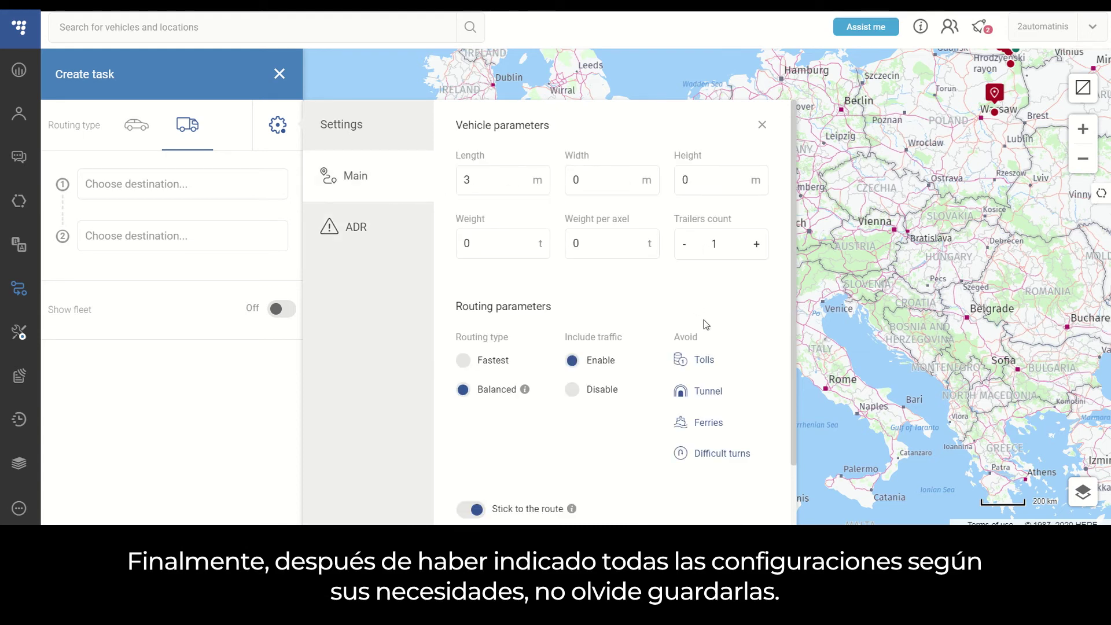
scroll(703, 320, down, 2)
scroll(704, 322, up, 2)
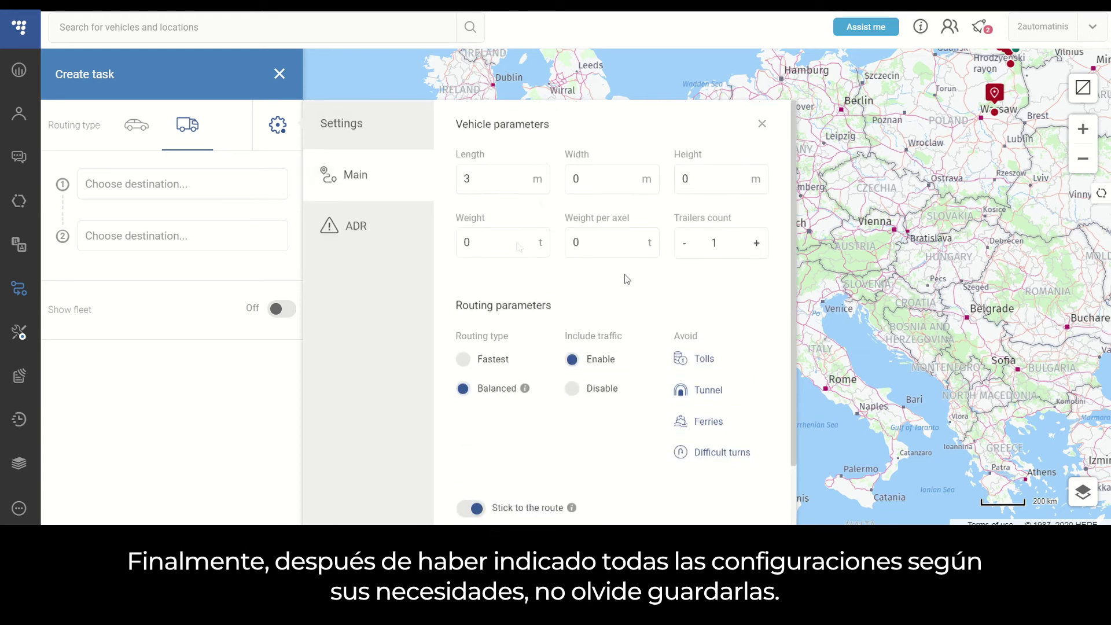
click(388, 232)
scroll(770, 243, down, 2)
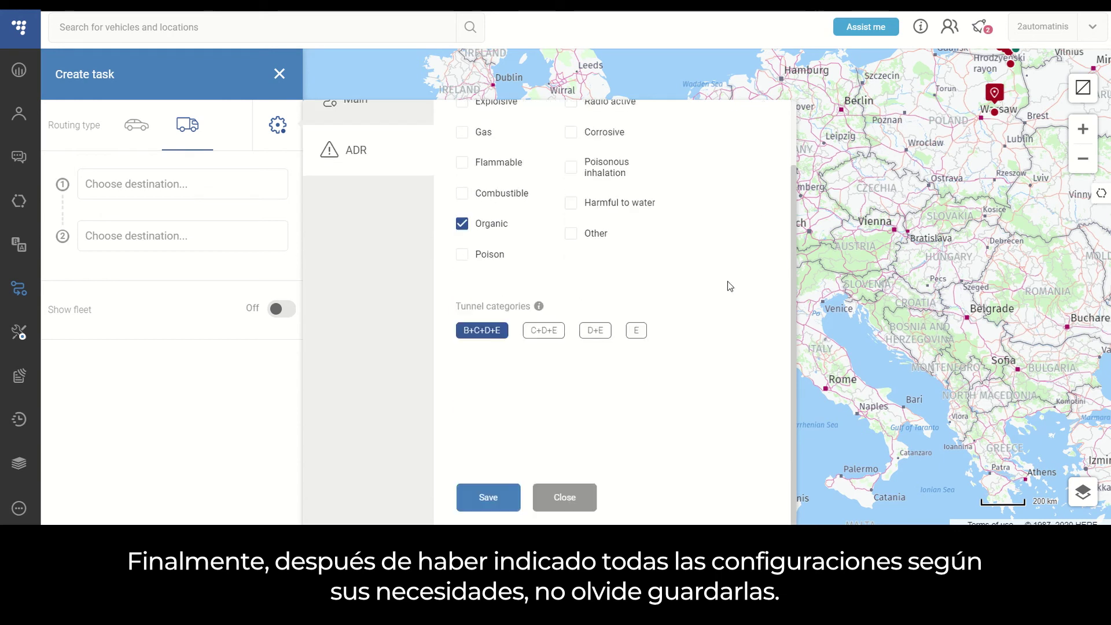
click(511, 501)
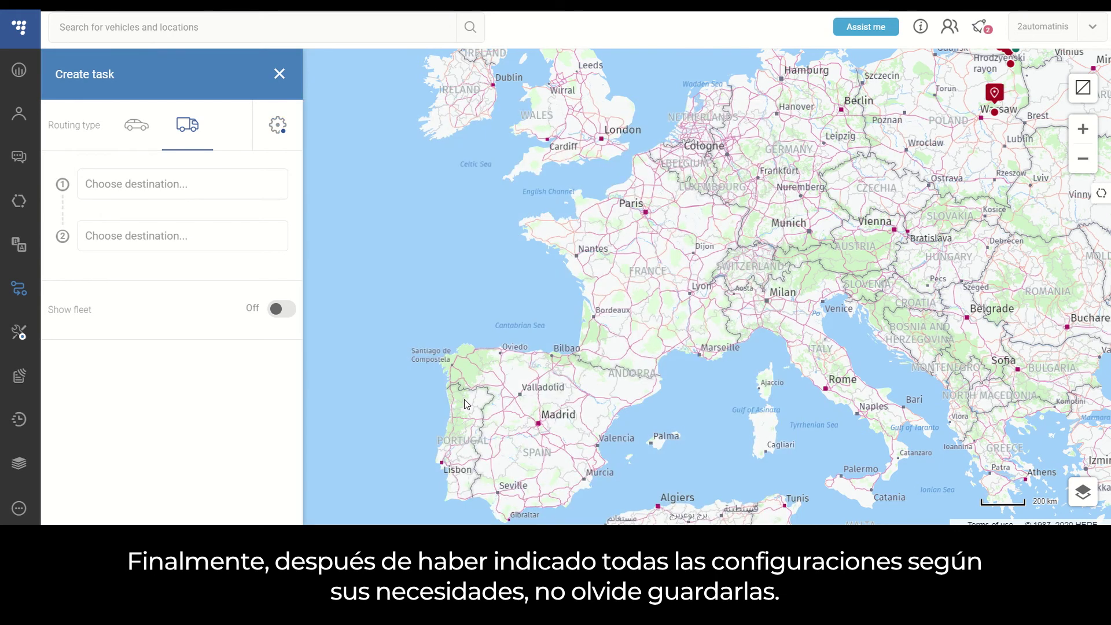
Create a heavy commercial vehicle route from Hamburg, Hamburg, 20354, Germany to Milan, Lombardy, 20121, Italy, and inspect its route details on the map
click(231, 192)
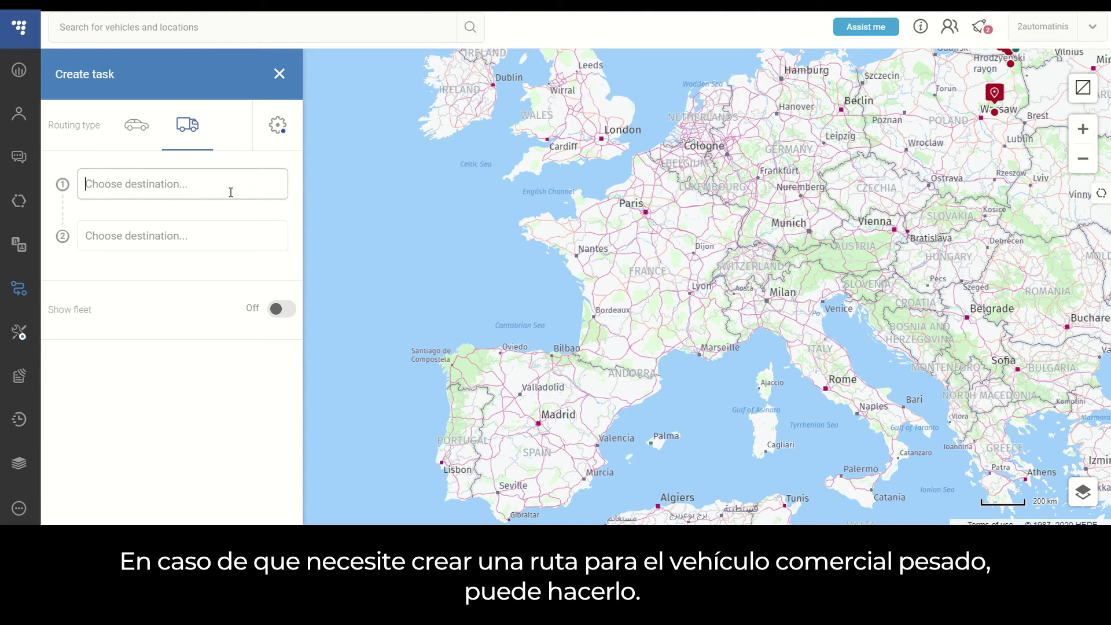
text(Hamburg)
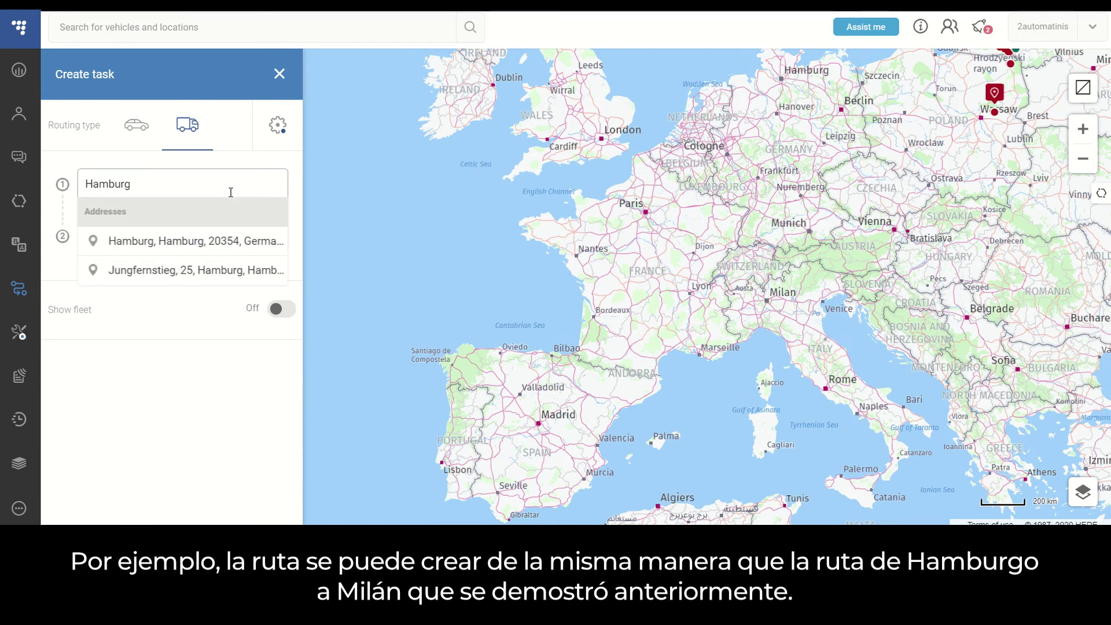
click(225, 240)
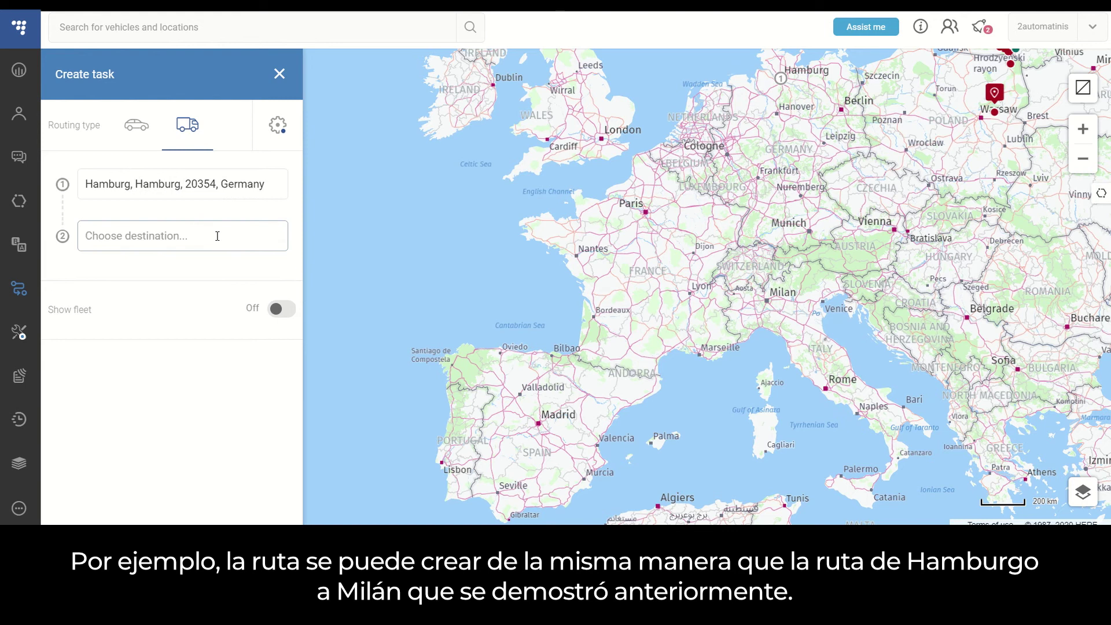
text(Milan)
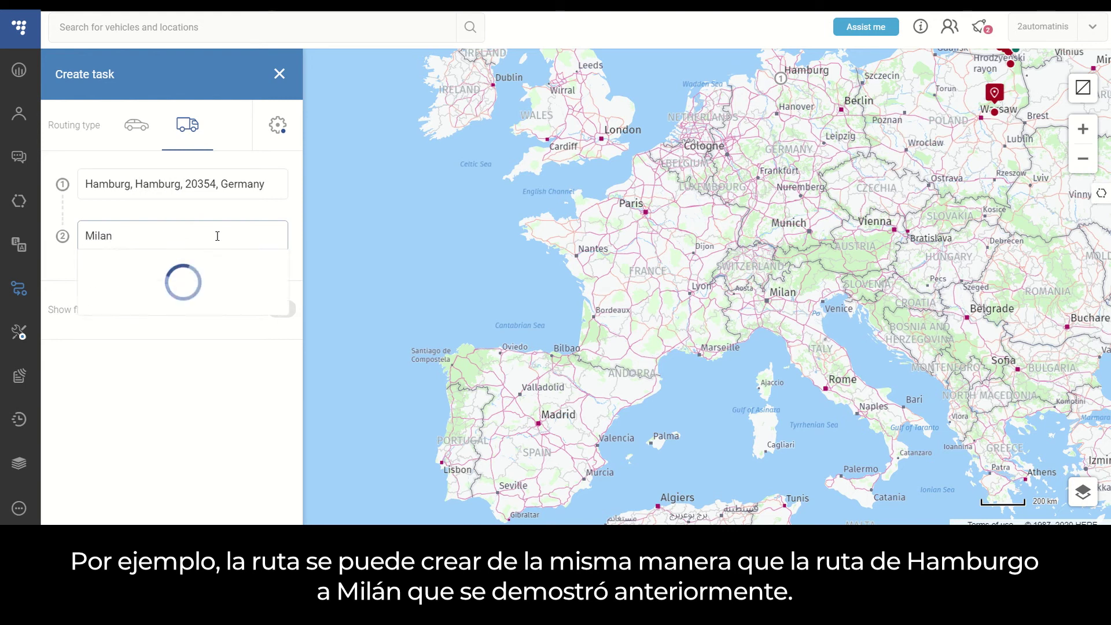
click(219, 293)
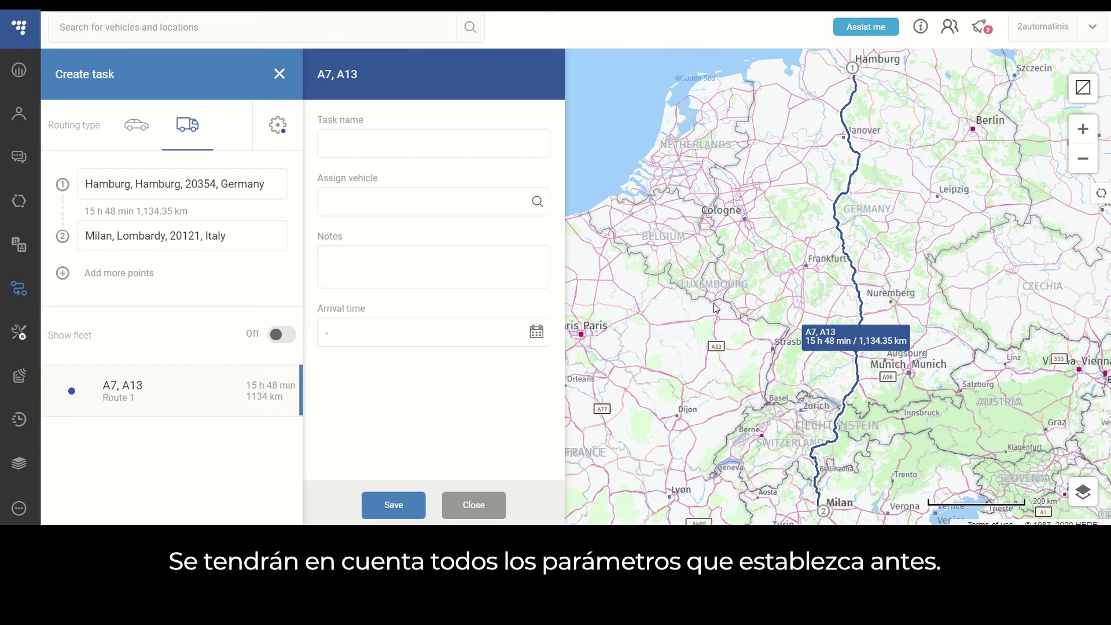
mouse_move(897, 346)
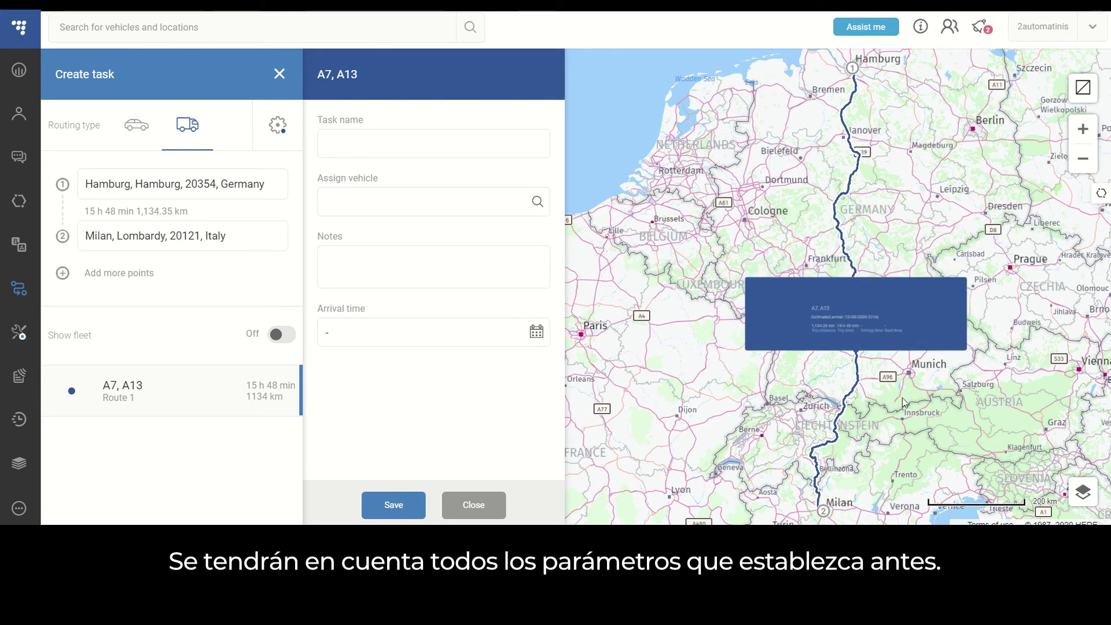
mouse_move(824, 519)
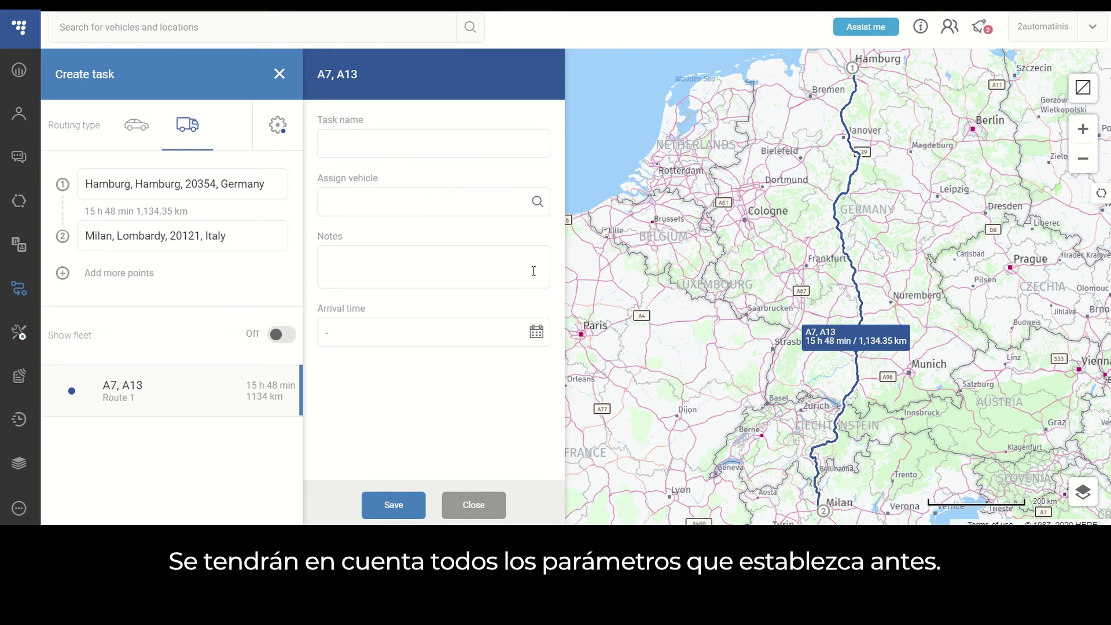
mouse_move(835, 427)
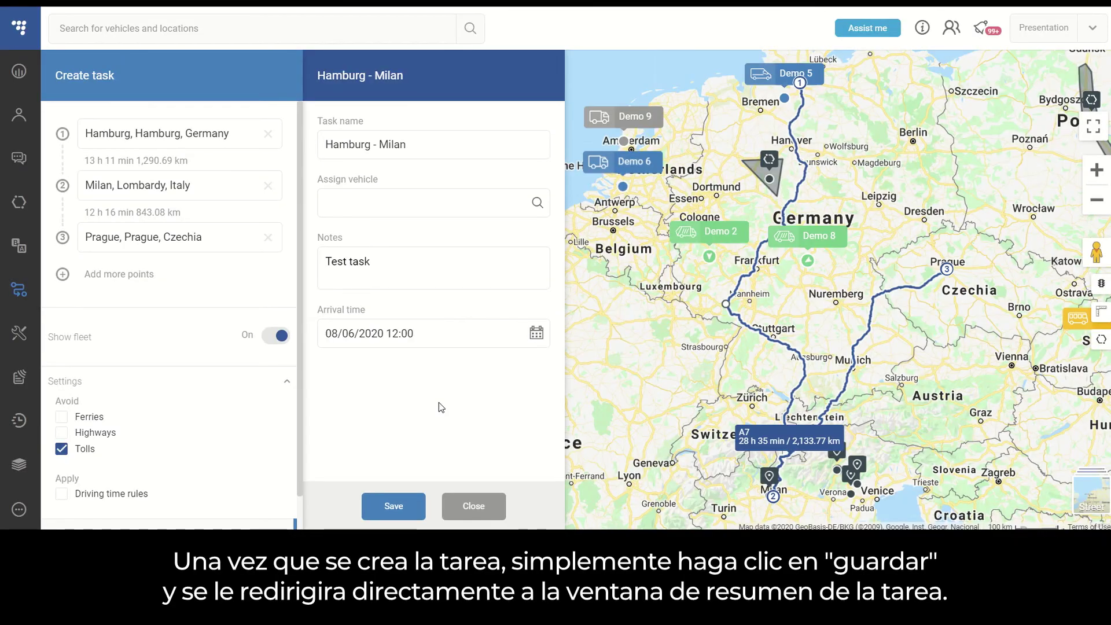
Save the Hamburg - Milan task and filter the task list to show only tasks with the New status
click(403, 506)
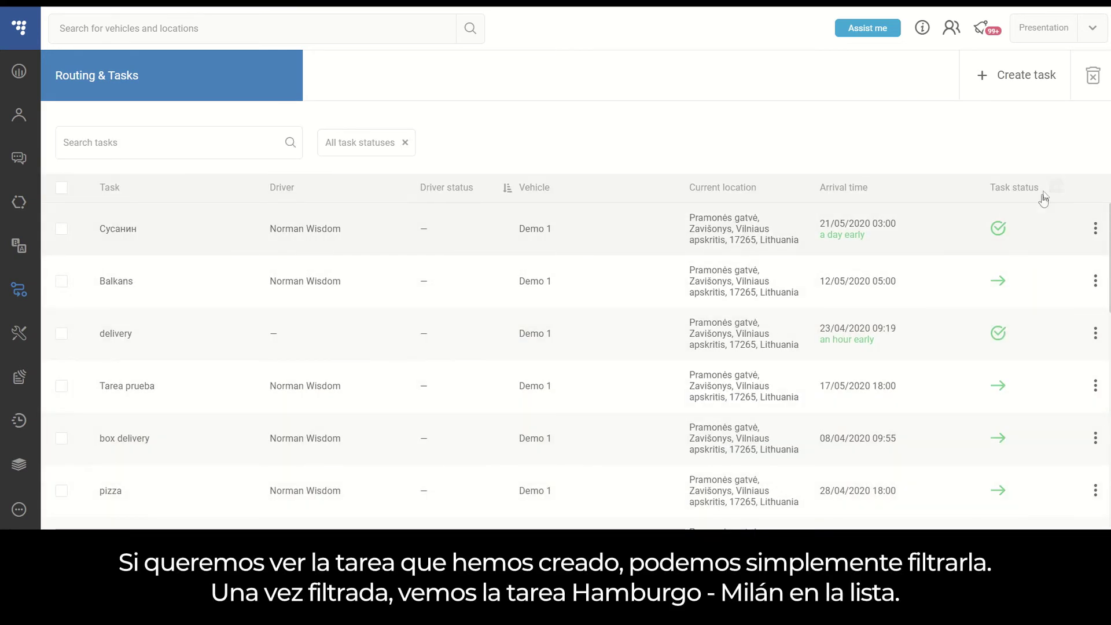
click(1056, 186)
click(943, 219)
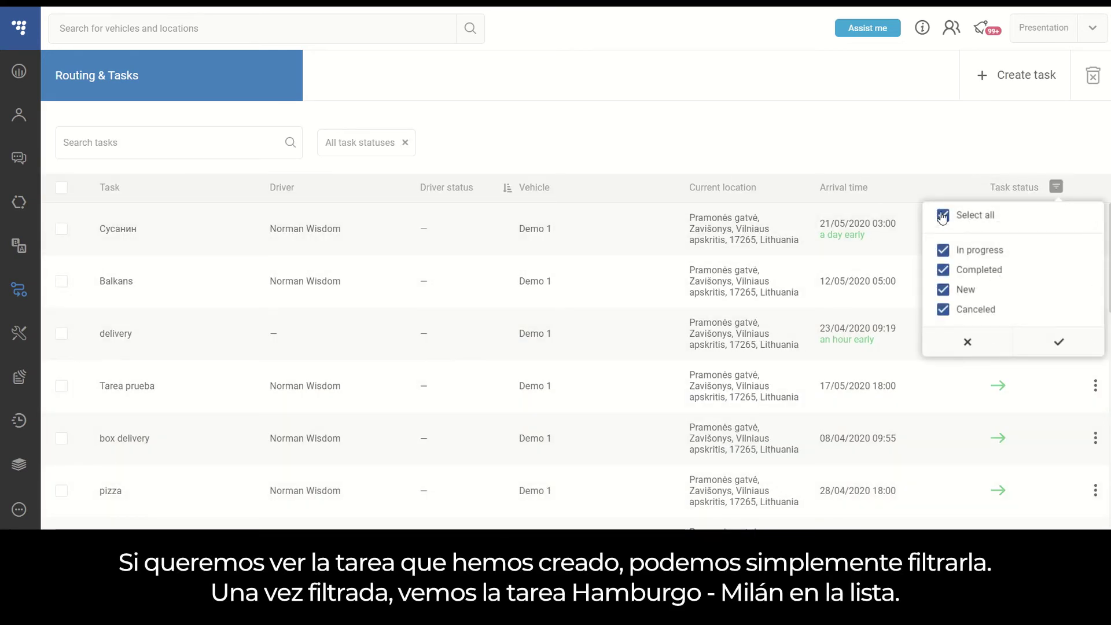
click(943, 292)
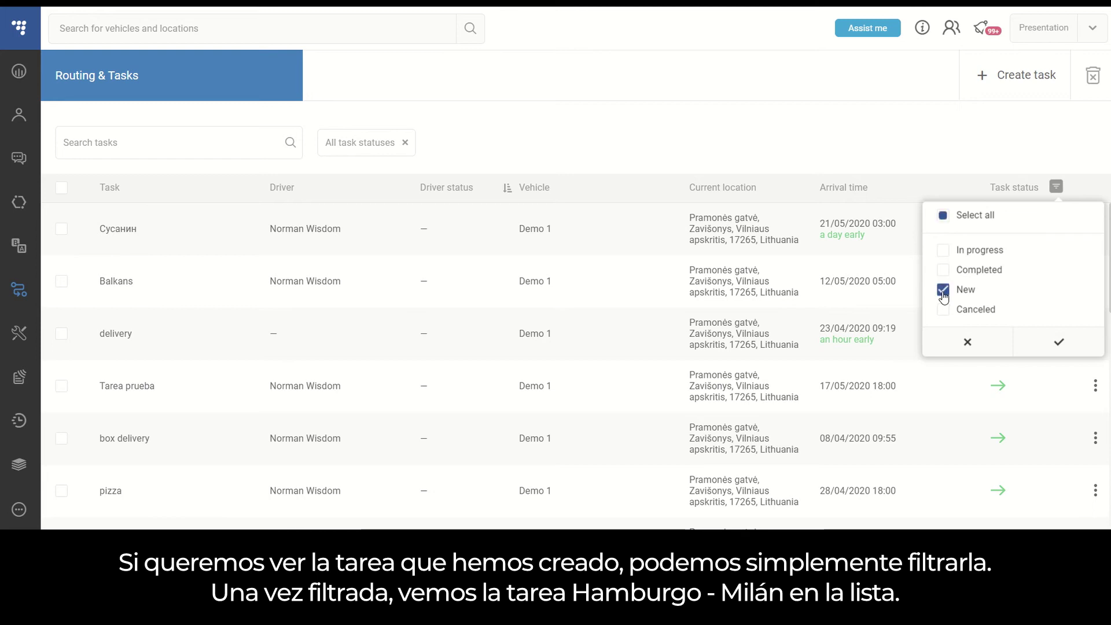
click(1057, 345)
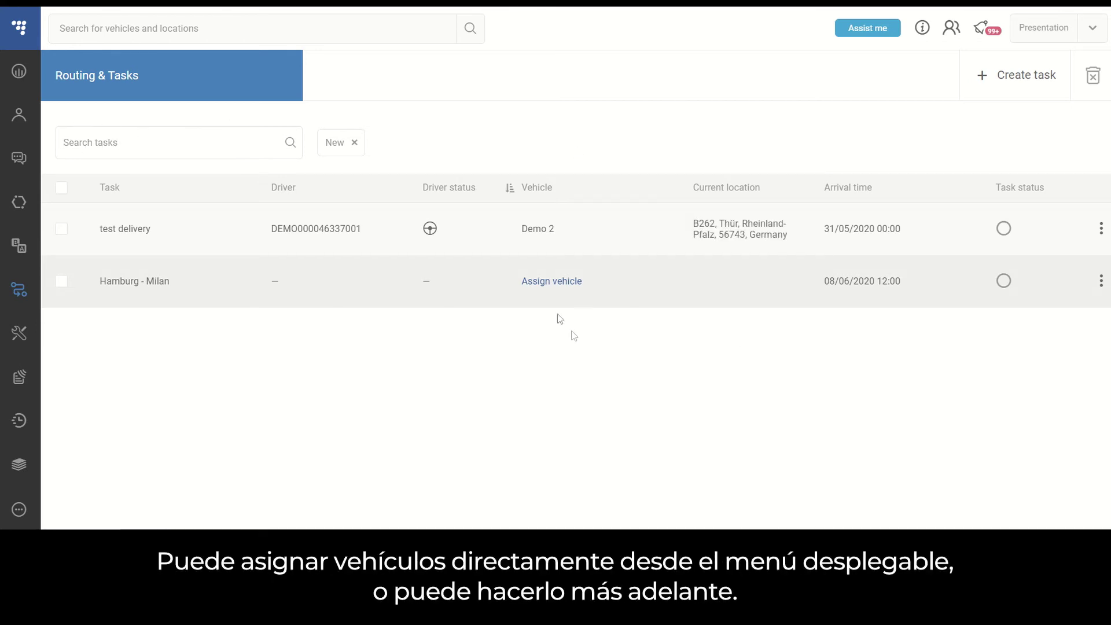
Assign vehicle Demo 2 to the Hamburg - Milan task and review the task's summary
click(566, 283)
click(470, 296)
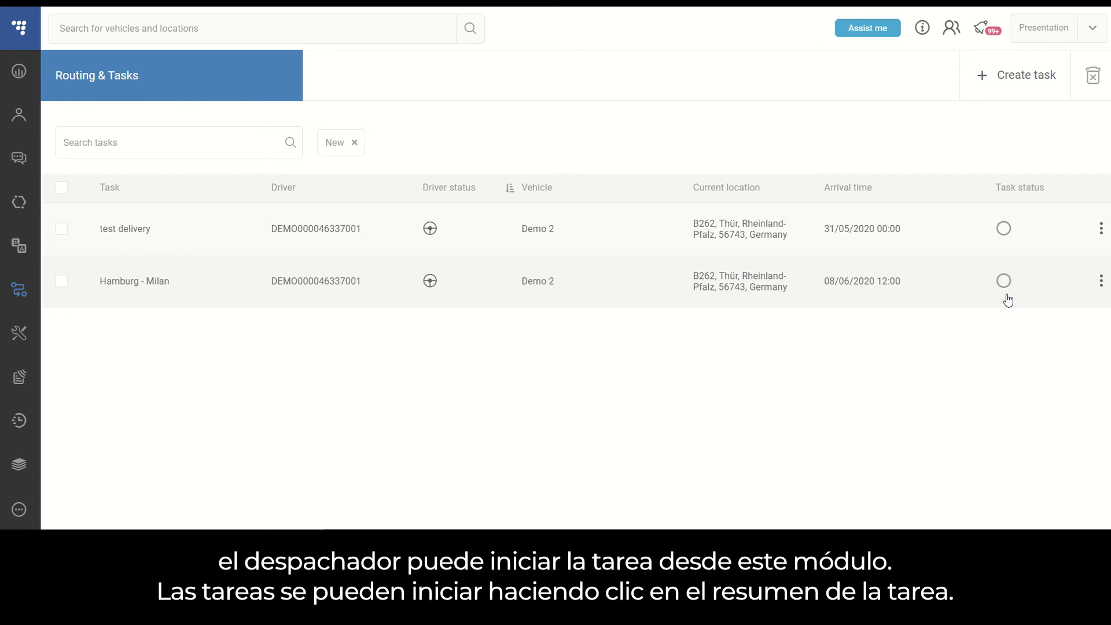
click(1101, 281)
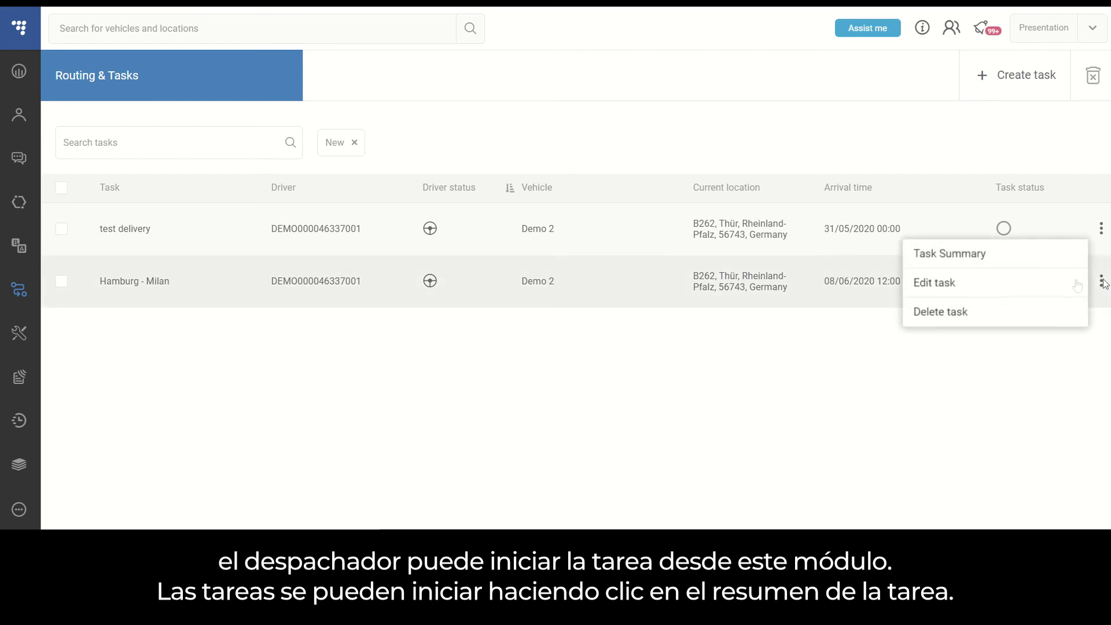
click(1006, 265)
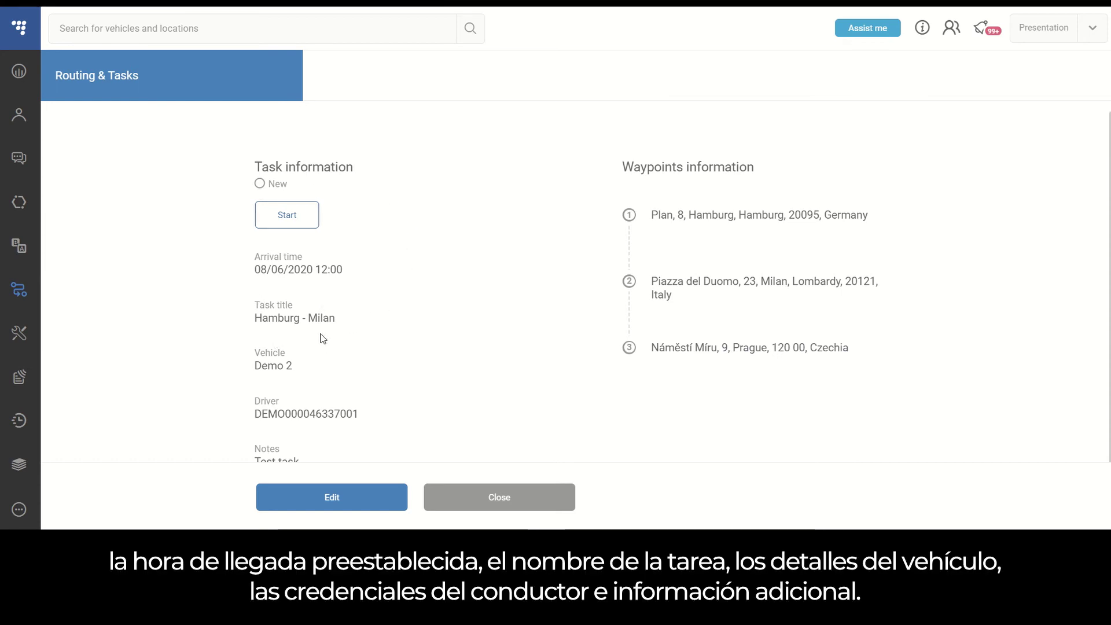
scroll(457, 373, down, 1)
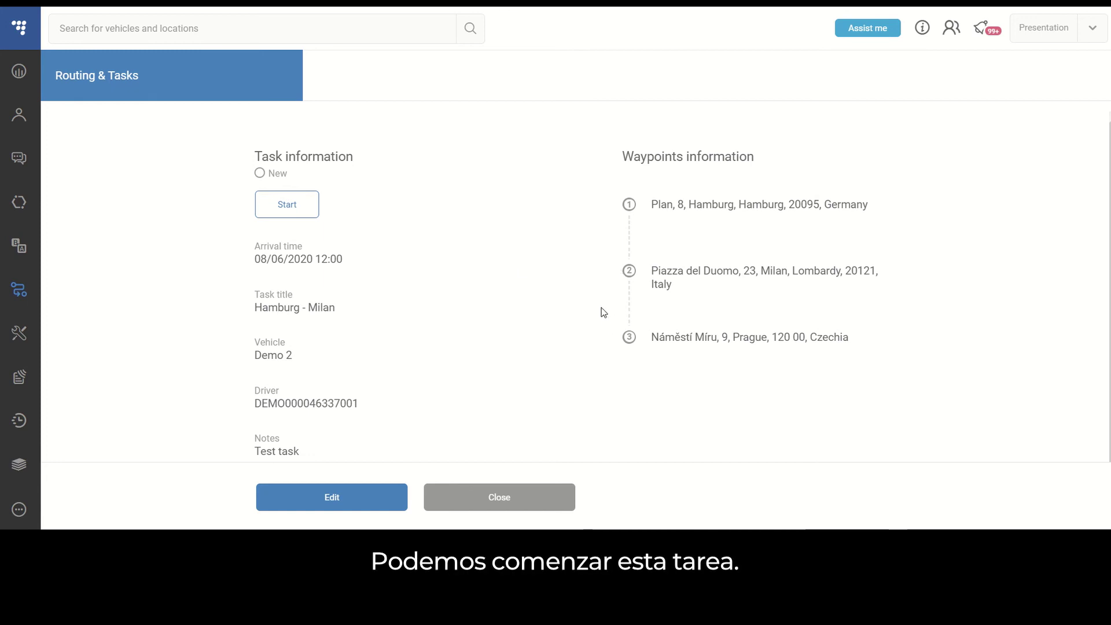
Start the Hamburg - Milan task and mark its first waypoint in Hamburg as complete
click(295, 204)
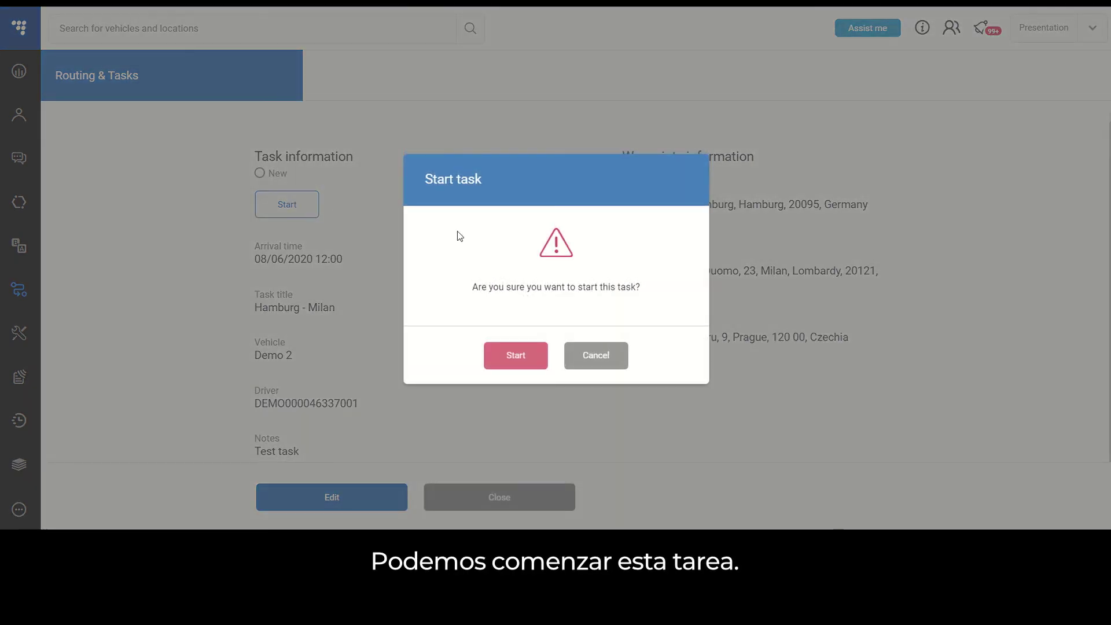
click(509, 359)
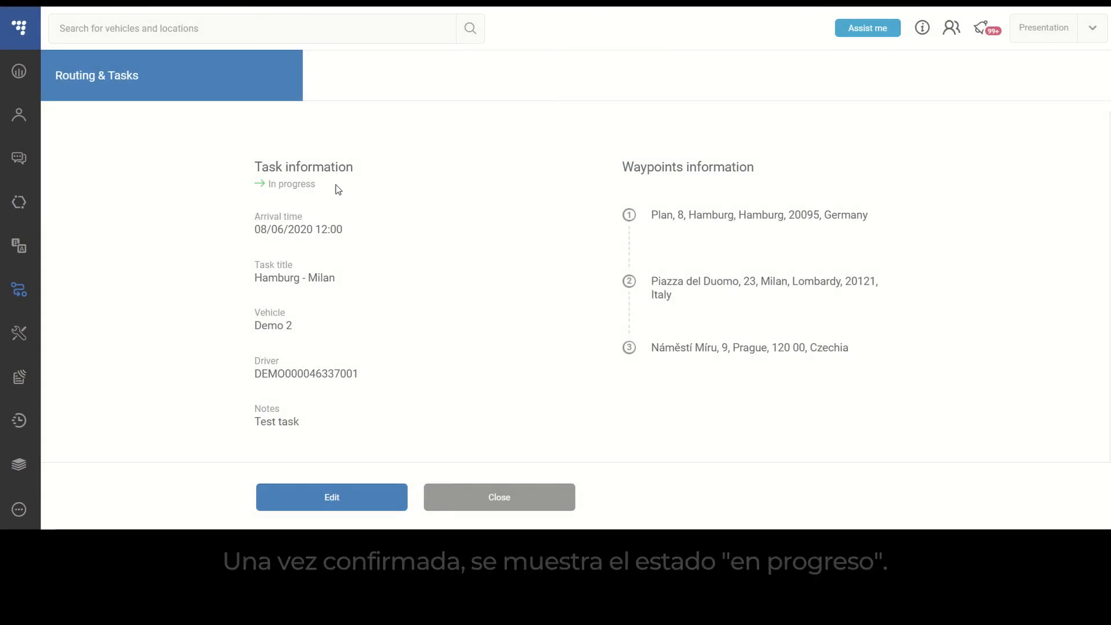
click(929, 218)
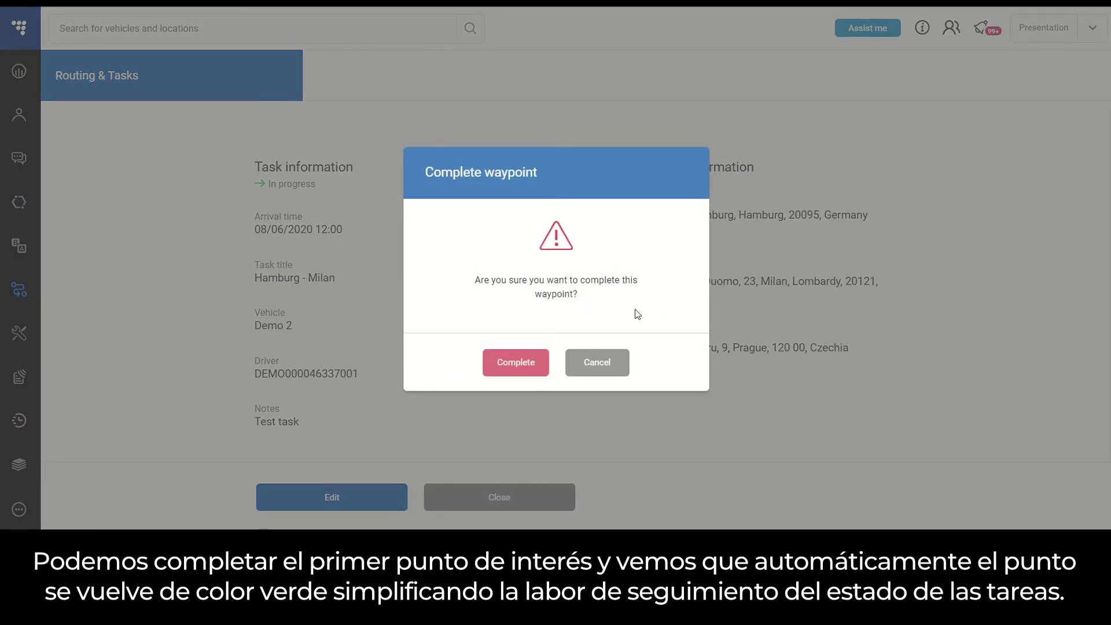
click(512, 363)
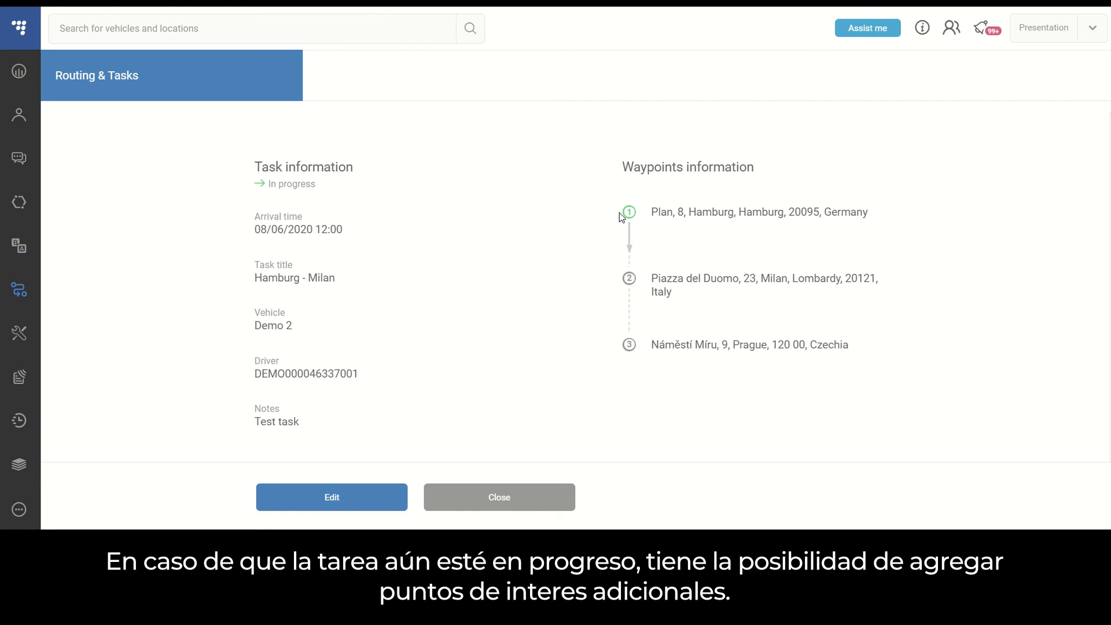
Open the in-progress Hamburg - Milan task for editing
click(322, 493)
click(339, 490)
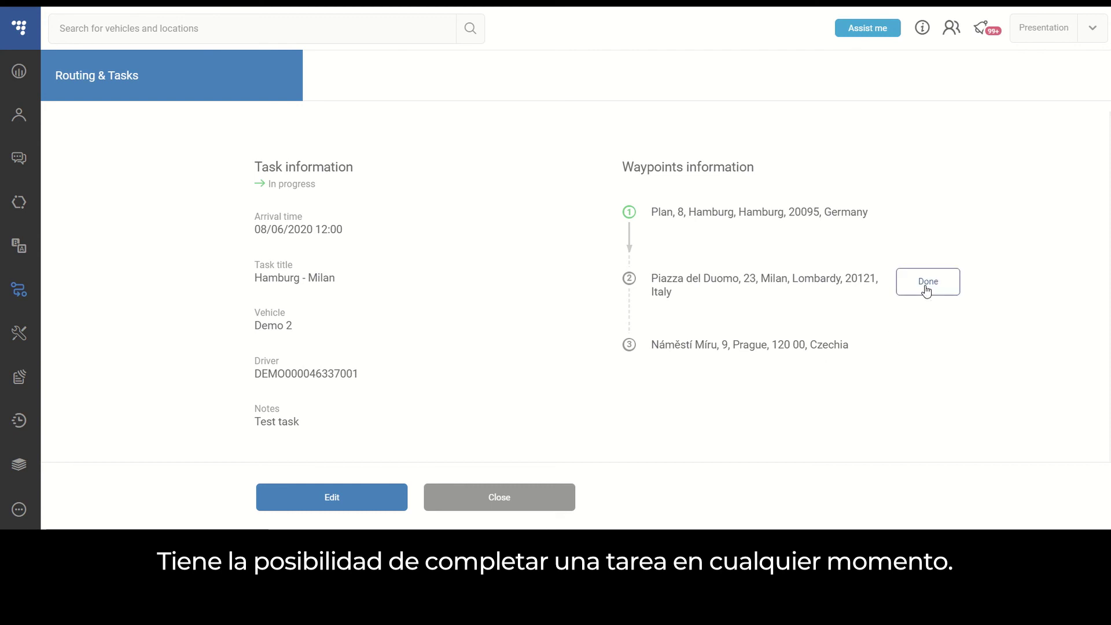
Complete the Milan and Prague waypoints to finish the whole task, and close the task summary
click(927, 282)
click(516, 362)
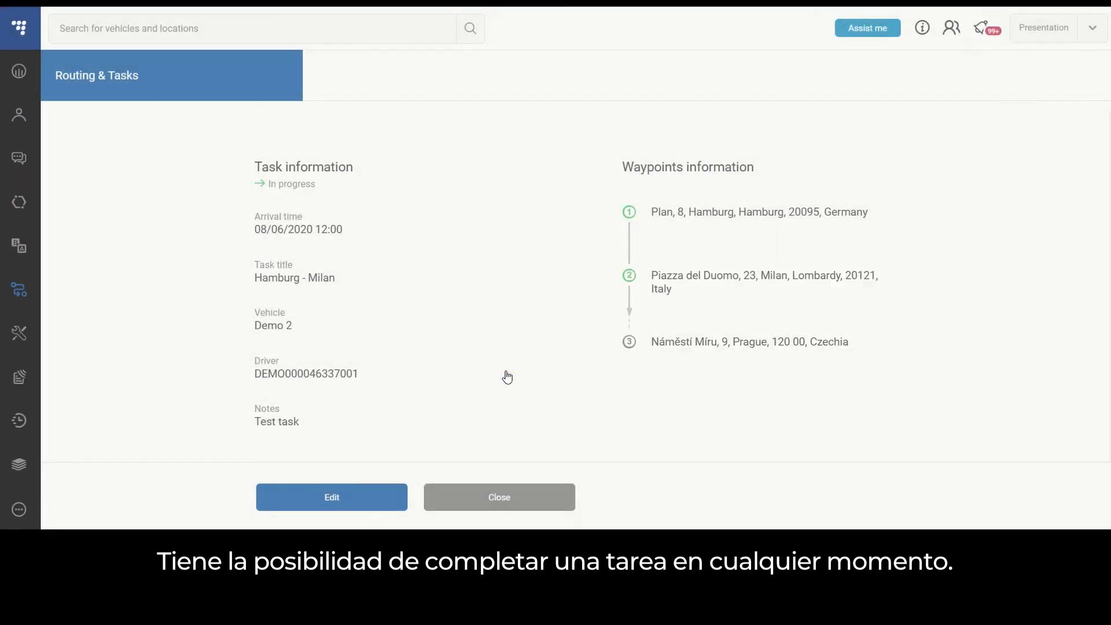
click(922, 345)
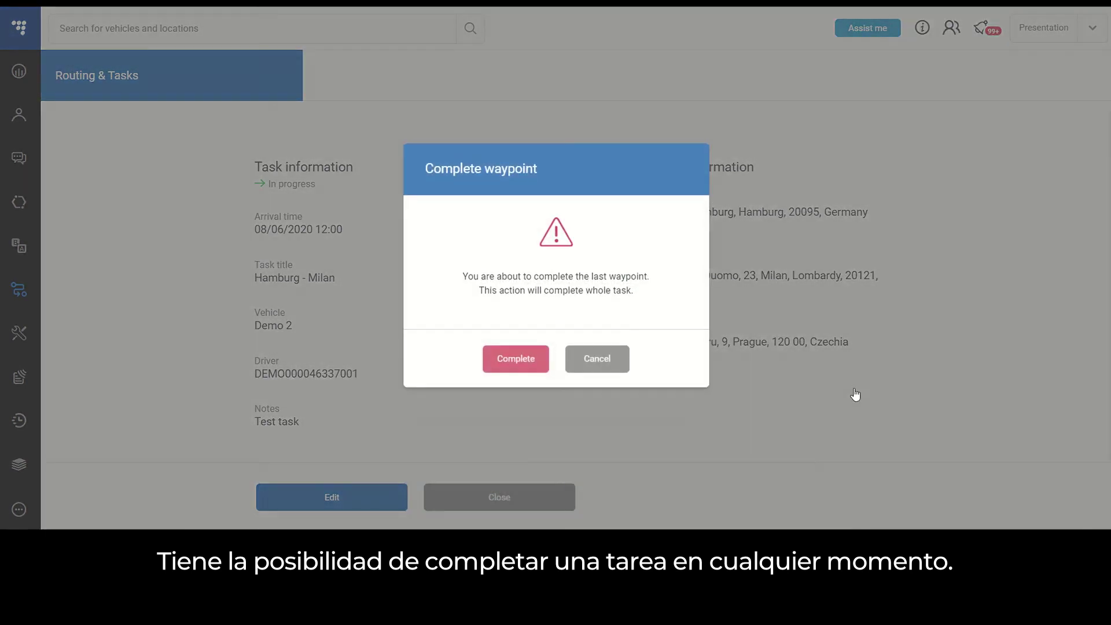
click(522, 370)
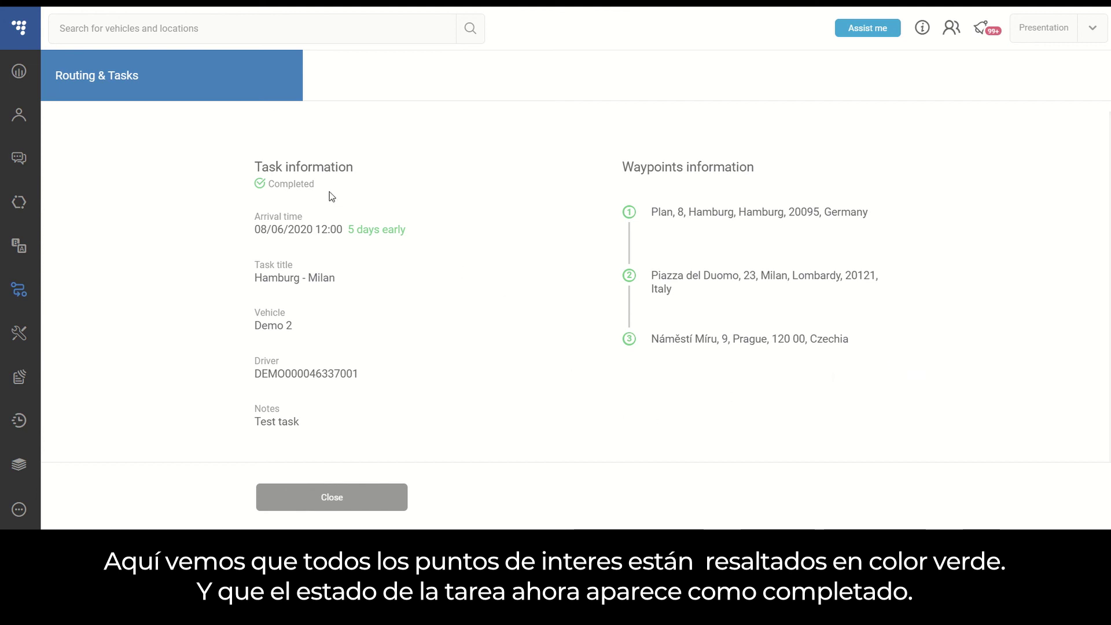
click(362, 507)
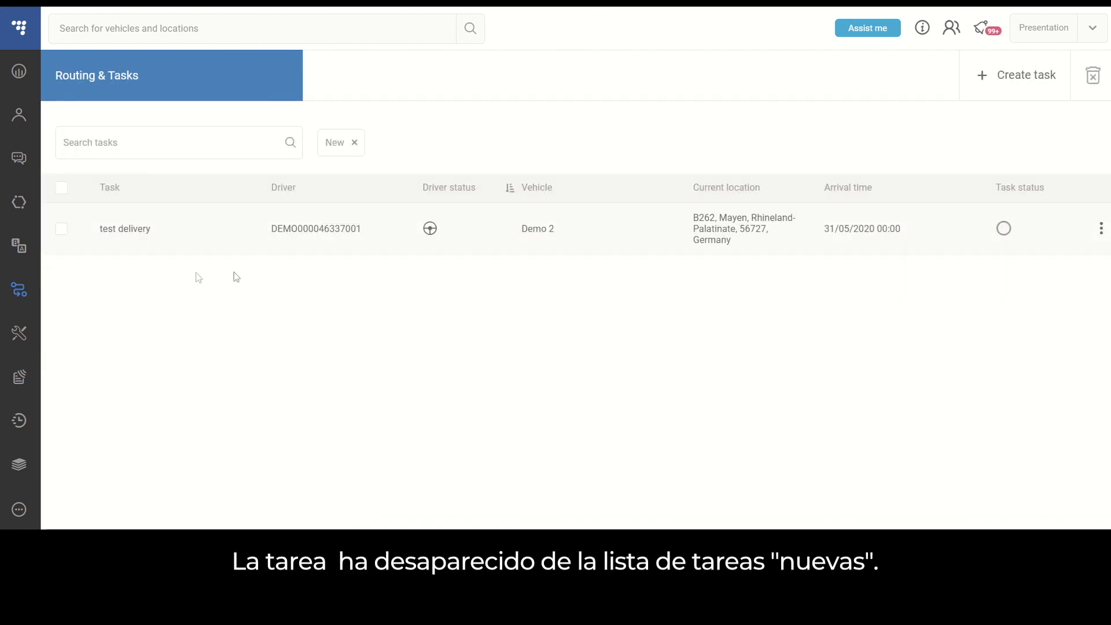
Set the status filter to show all task statuses and search the task list for "Hamburg"
click(1062, 186)
click(943, 216)
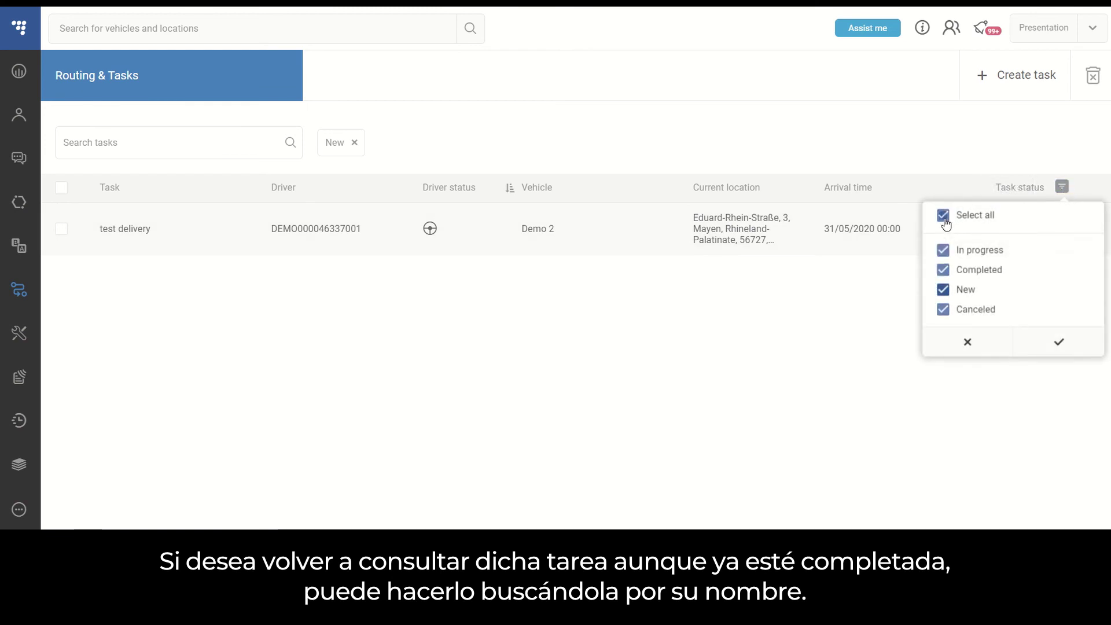
click(1061, 347)
click(206, 143)
text(Hamburg)
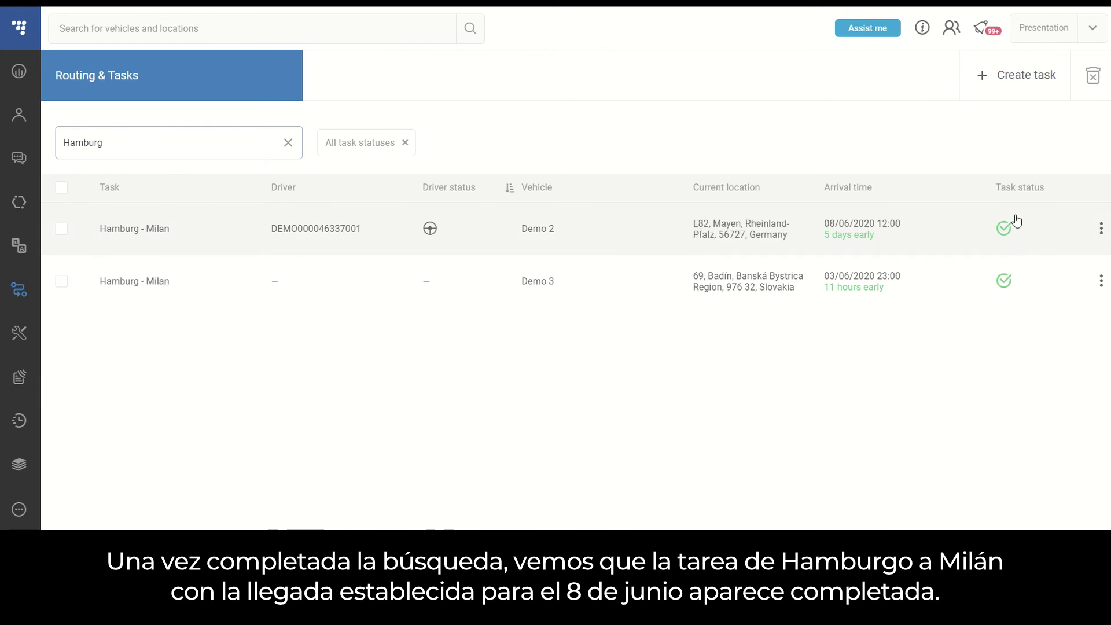
Clear the task search text and remove the task status filter
drag(119, 142, 26, 153)
key(BackSpace)
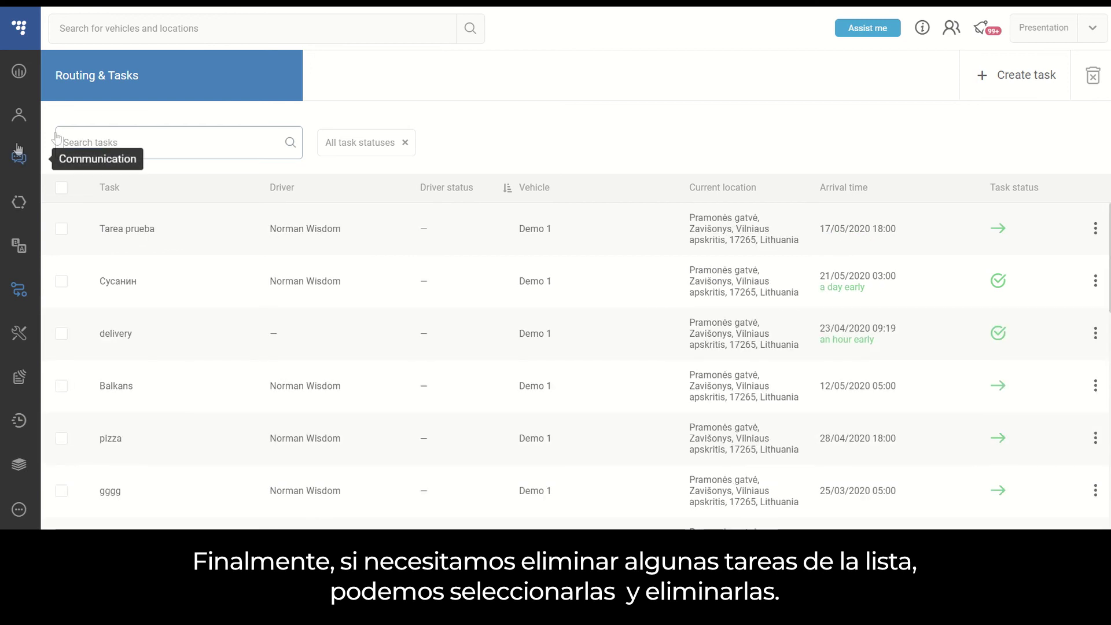
click(405, 143)
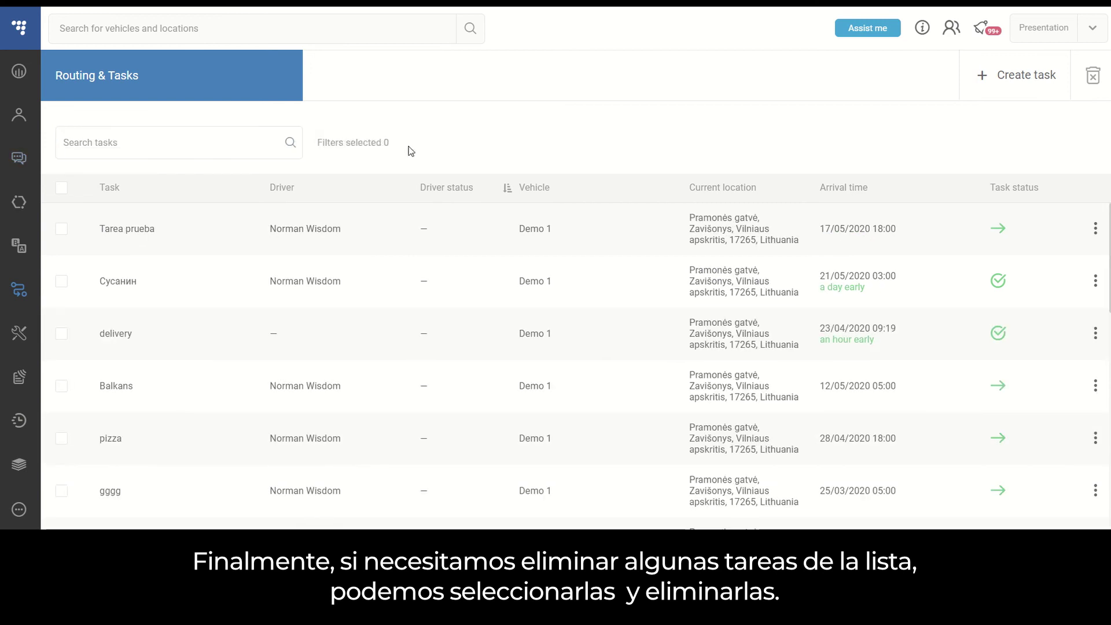
click(62, 231)
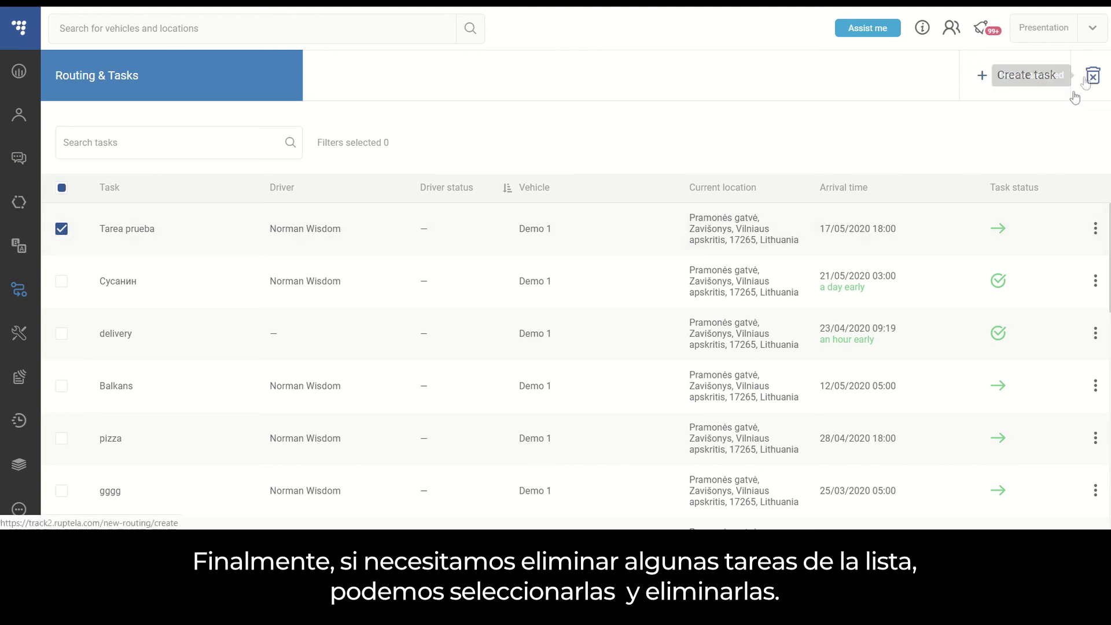
click(1092, 76)
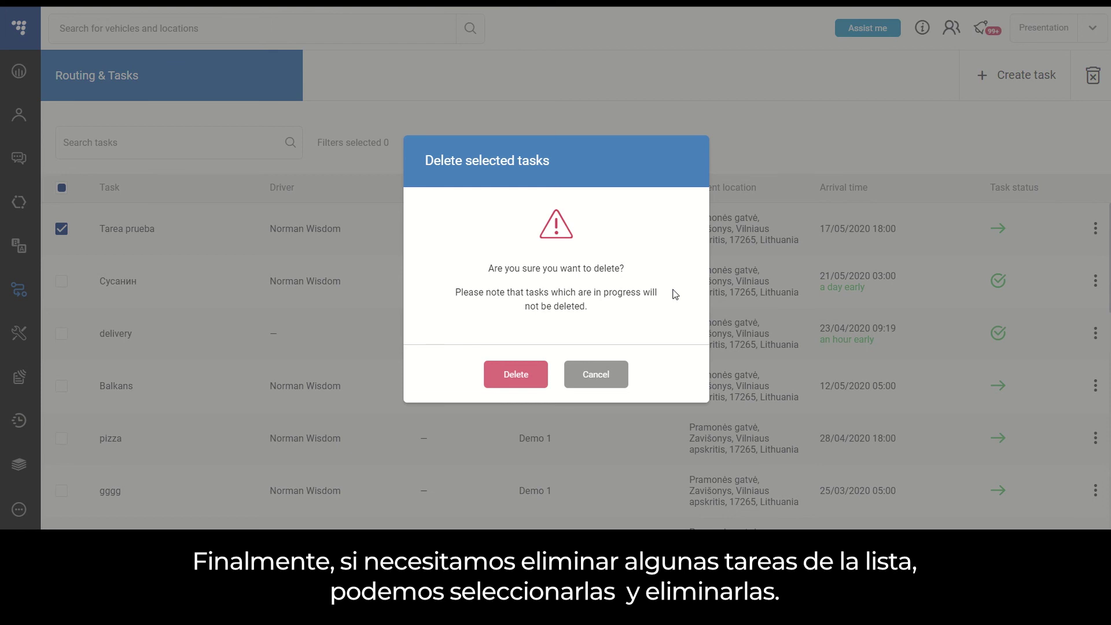
click(597, 375)
click(61, 229)
Delete the completed Demo 1 task whose arrival time is 21/05/2020 03:00 from the task list
click(62, 281)
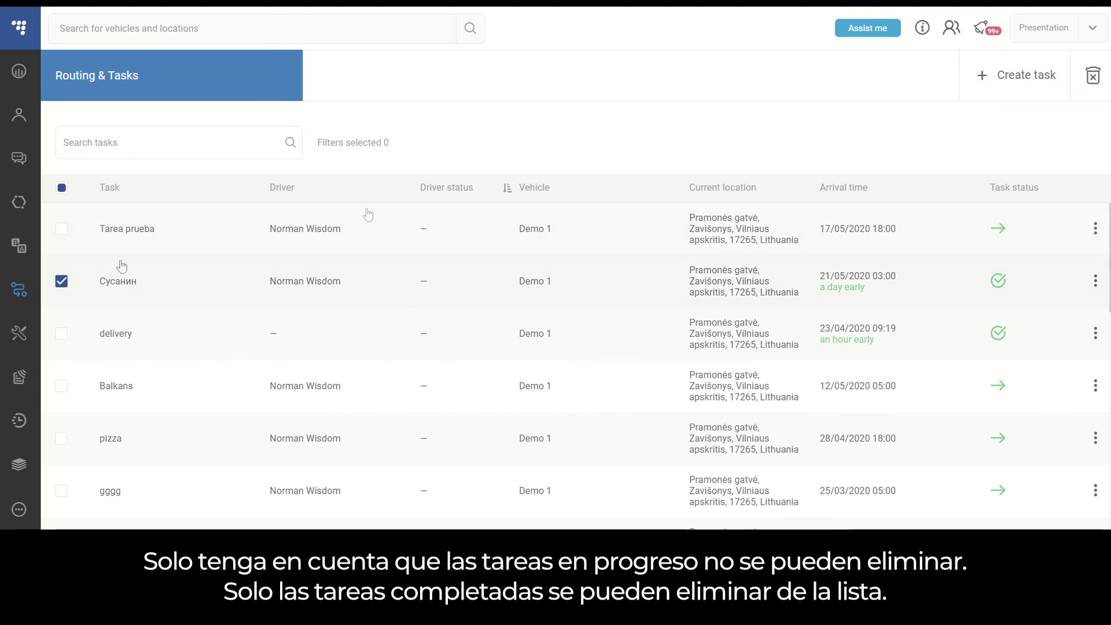
click(1093, 77)
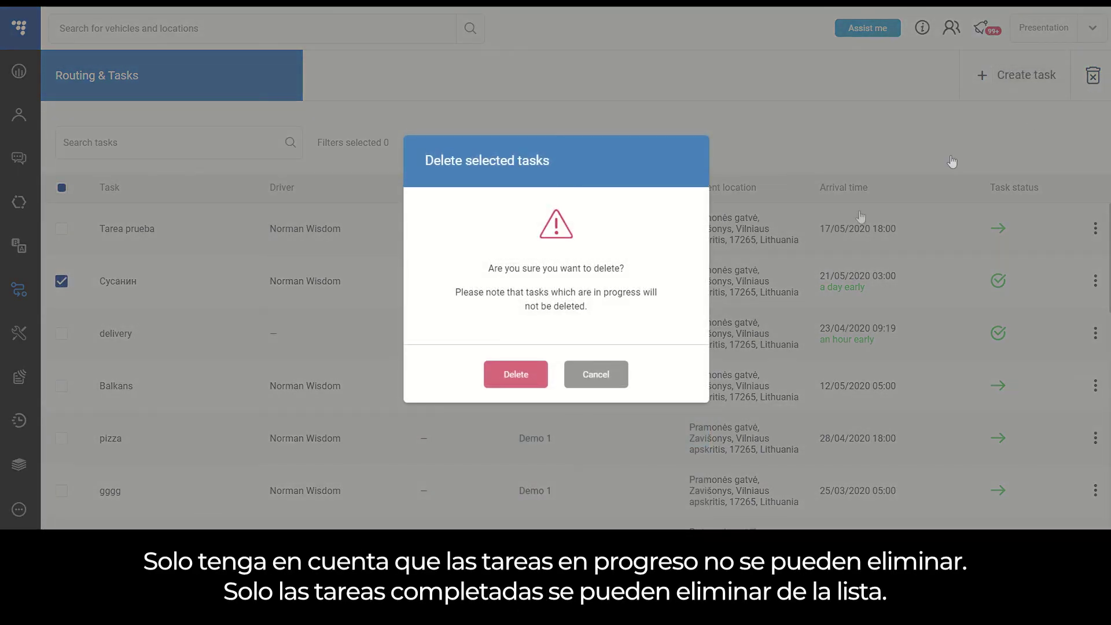
click(520, 381)
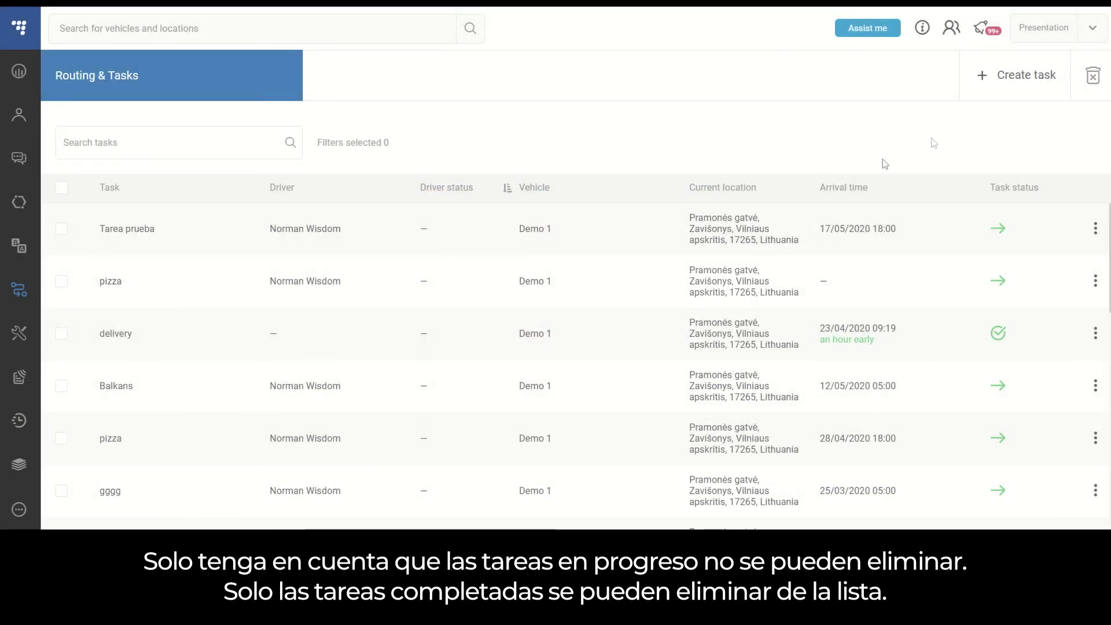